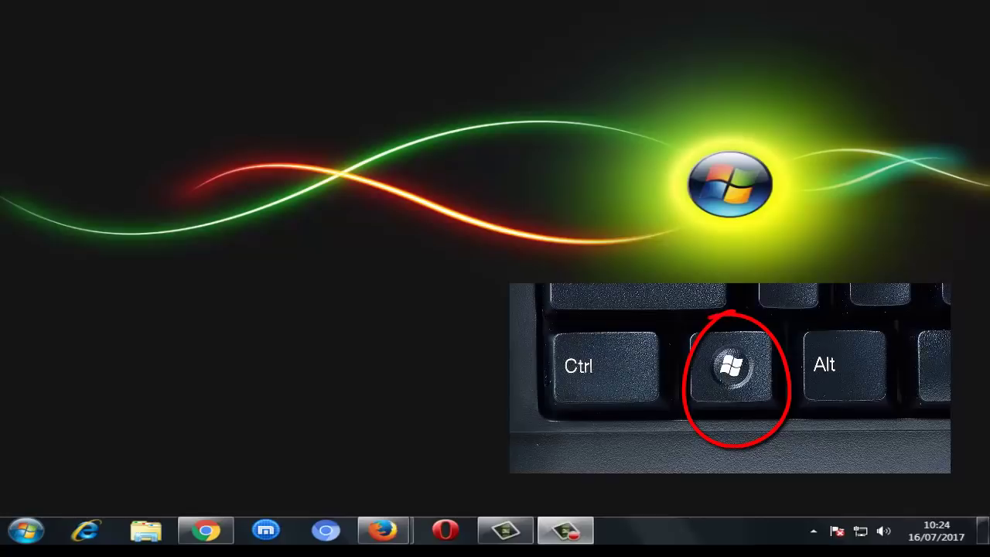
- Search Windows for "administrador de dispositivos" and open Administrador de dispositivos
key("super")
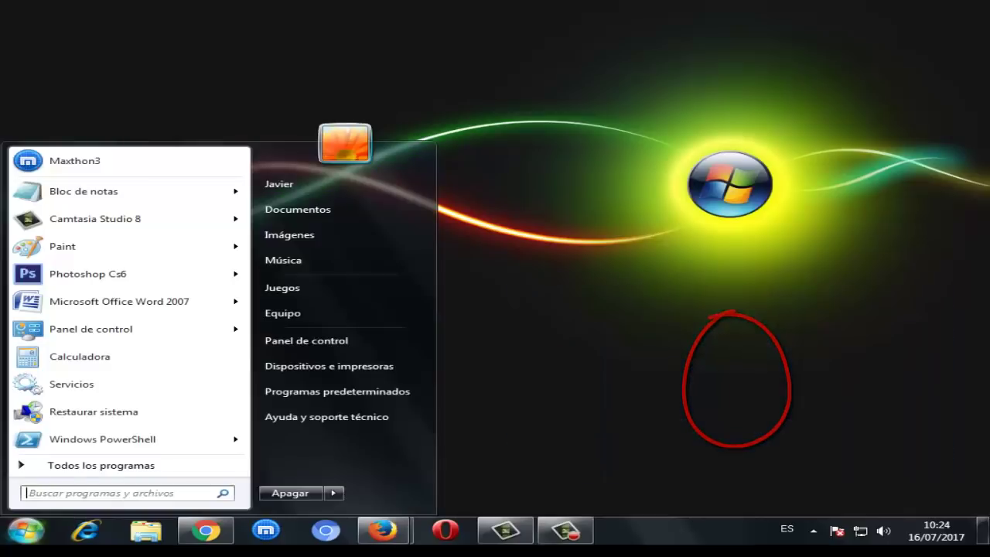
type("adm")
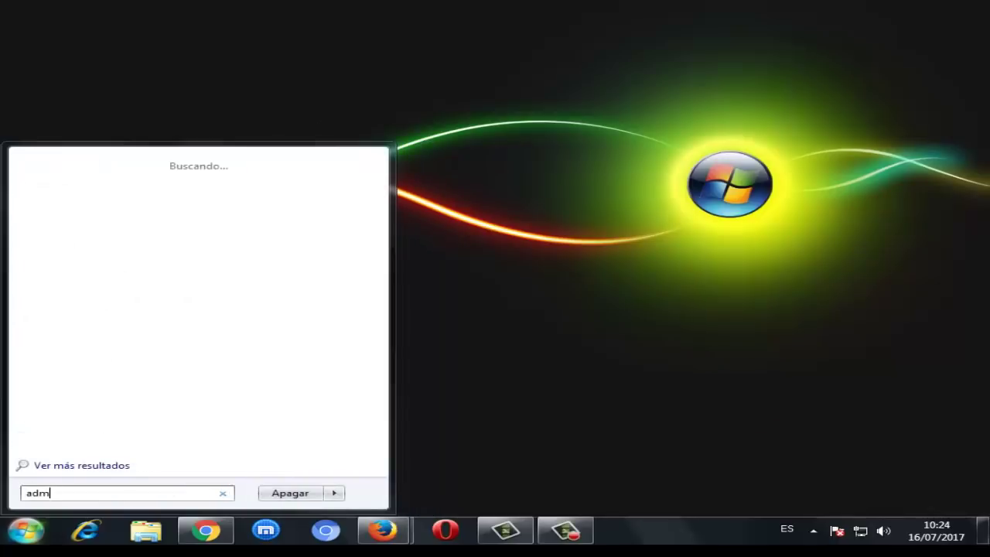
type("inistrado")
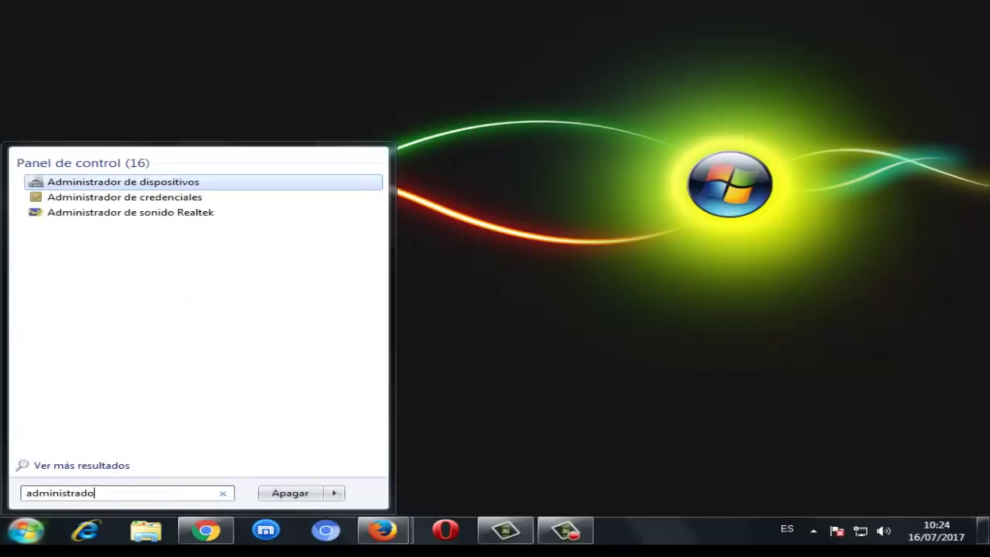
type("r de dis")
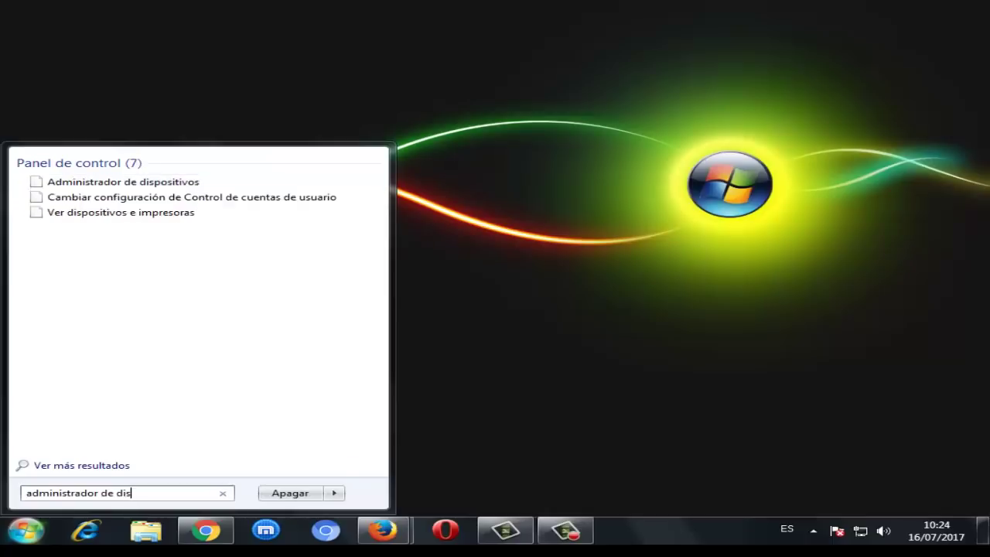
type("positivos")
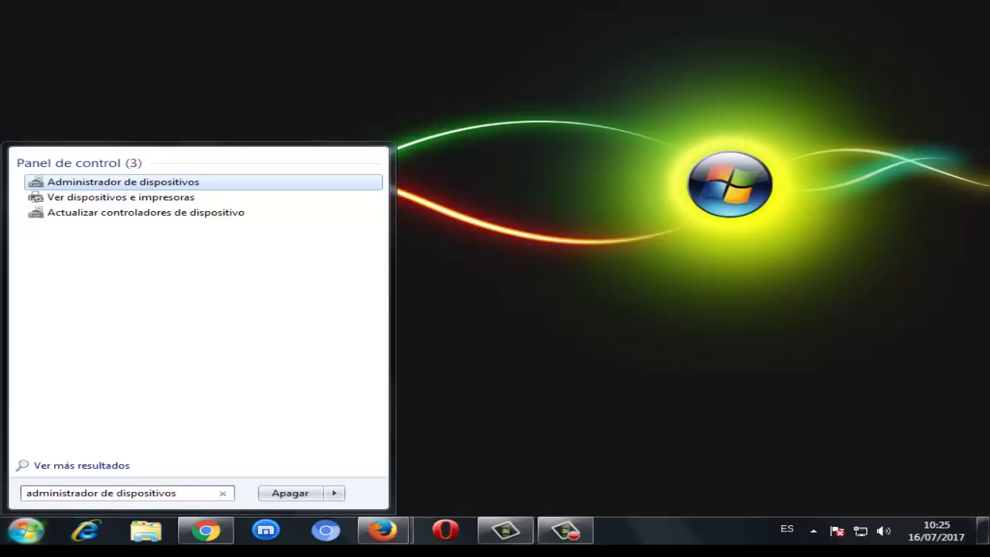
key("Return")
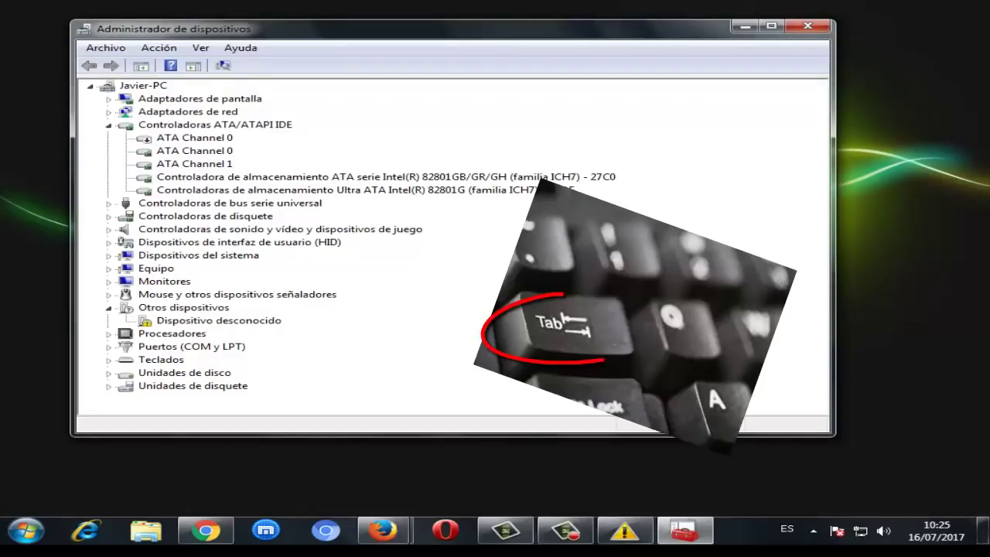
- Expand the "Mouse y otros dispositivos señaladores" category in the device tree
key("Tab")
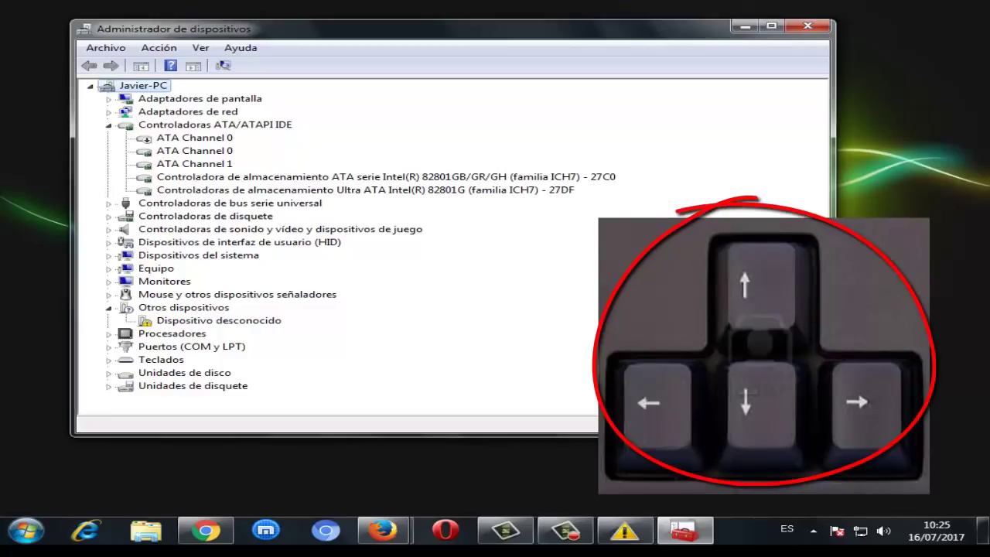
key("Down")
key("Down")
key("Down")
key("Down")
key("Down")
key("Down")
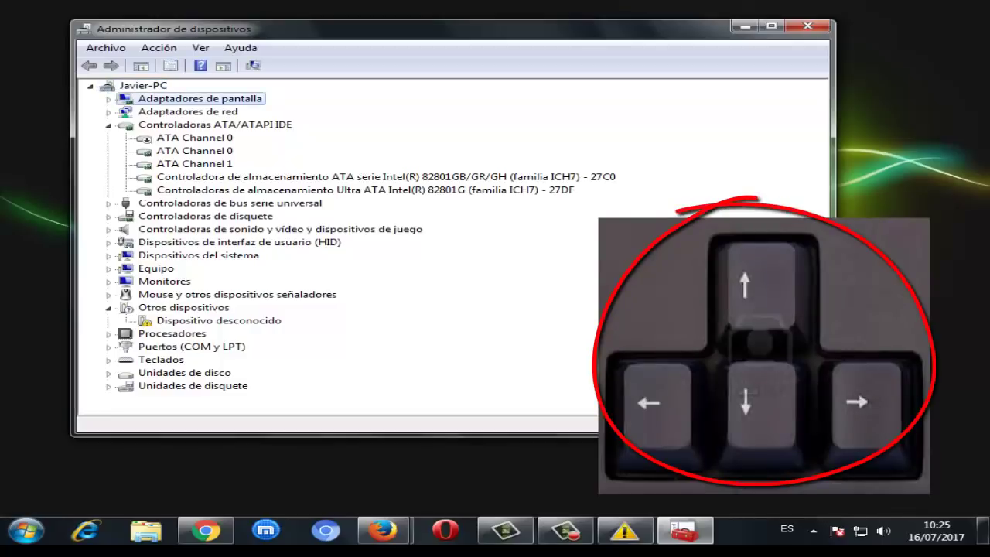
key("Down")
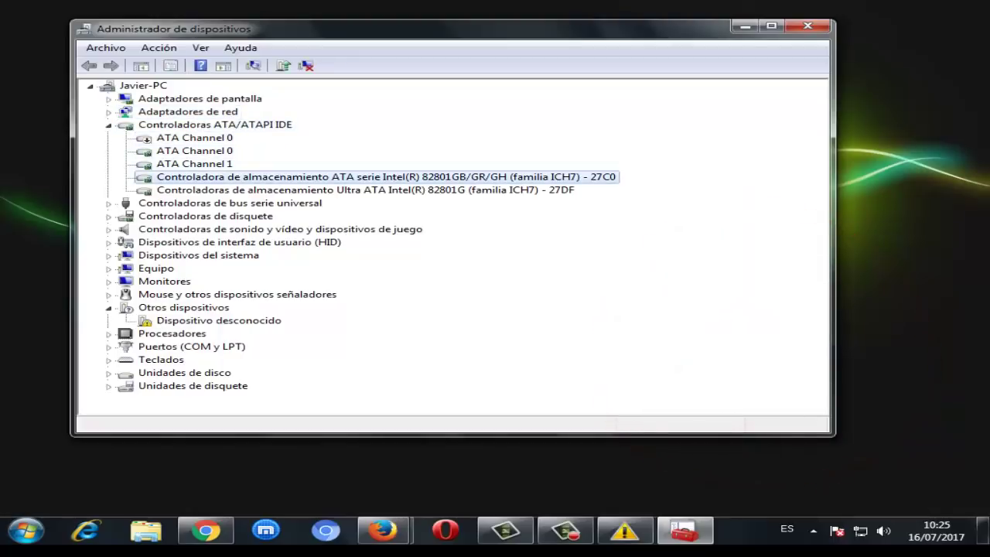
key("Down")
key("Down")
key("Down")
key("Down")
key("Down")
key("Down")
key("Down")
key("Down")
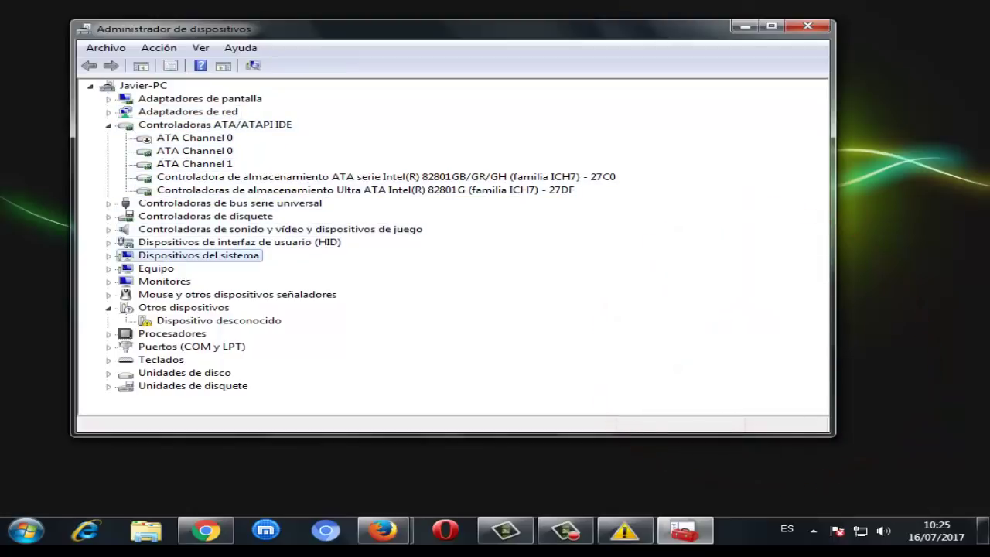
key("Down")
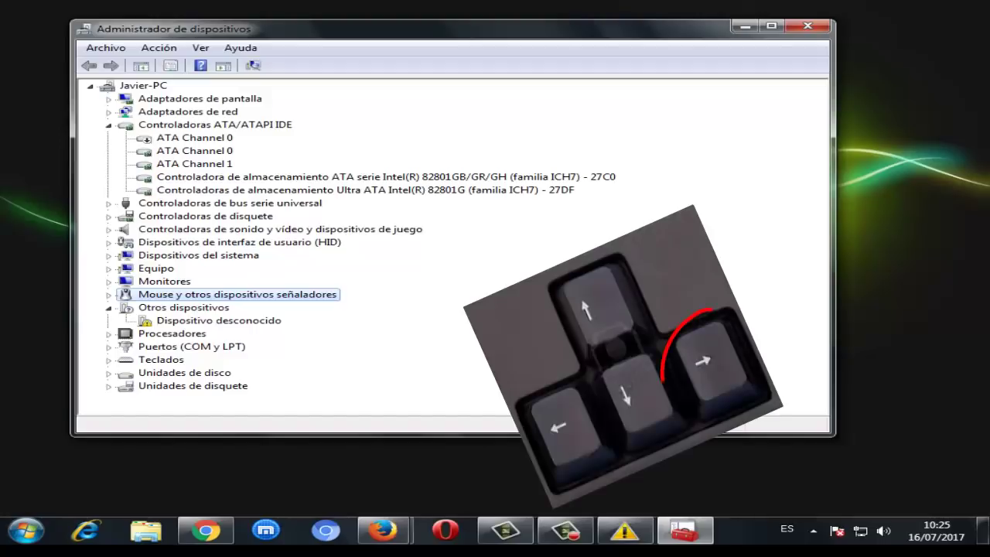
key("Right")
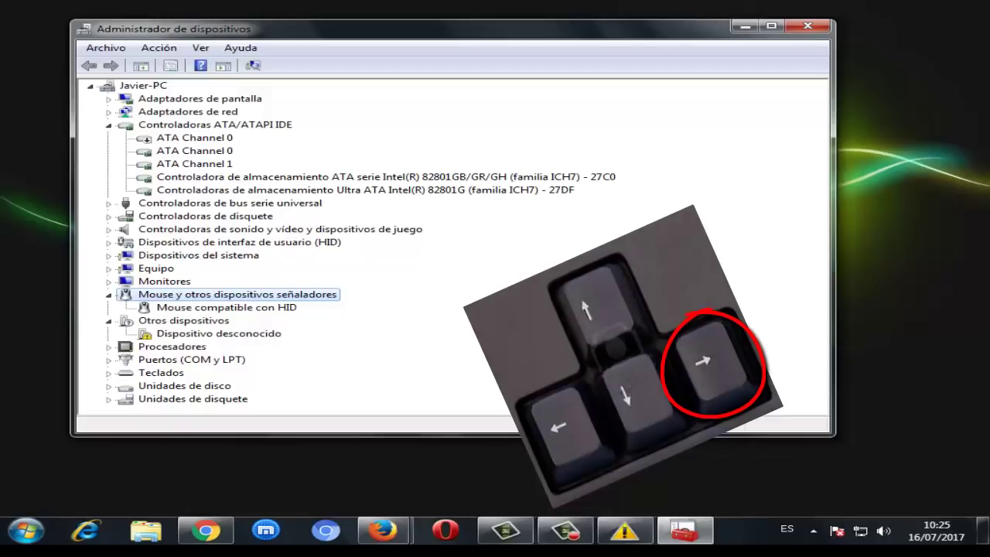
- Select "Dispositivo desconocido" under "Otros dispositivos" to examine its warning icon
key("Down")
key("Down")
key("Down")
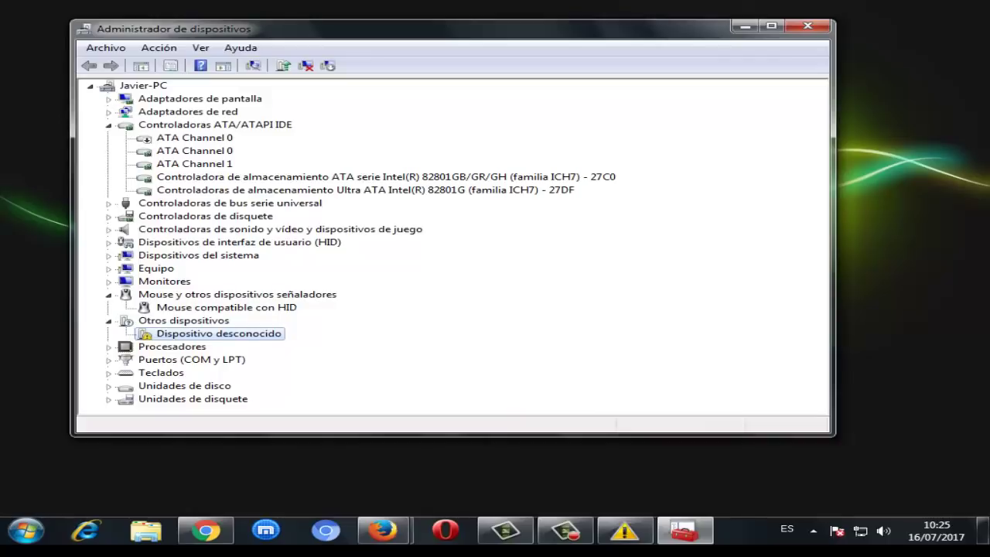
key("Up")
key("Down")
key("Down")
key("Up")
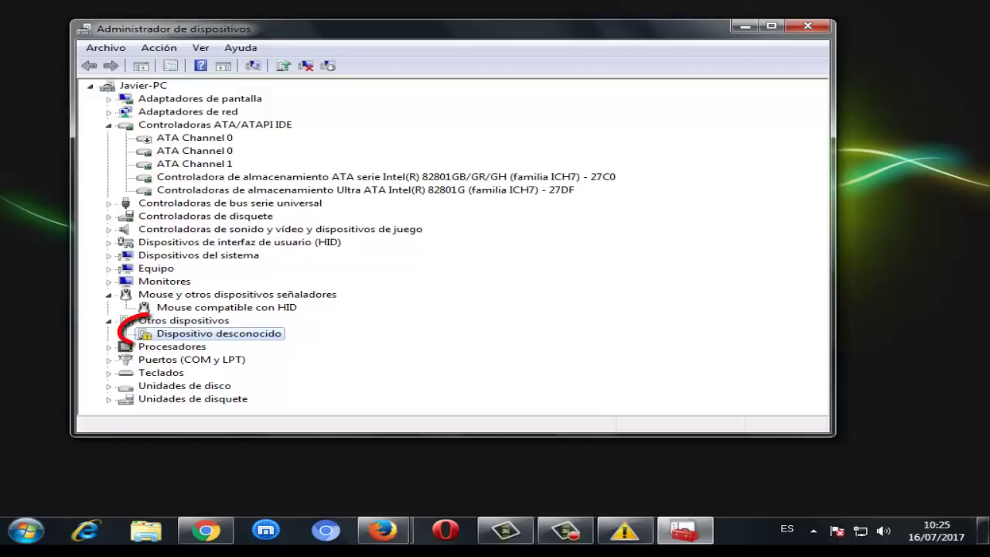
- Open the properties of "Mouse compatible con HID"
key("Up")
key("Up")
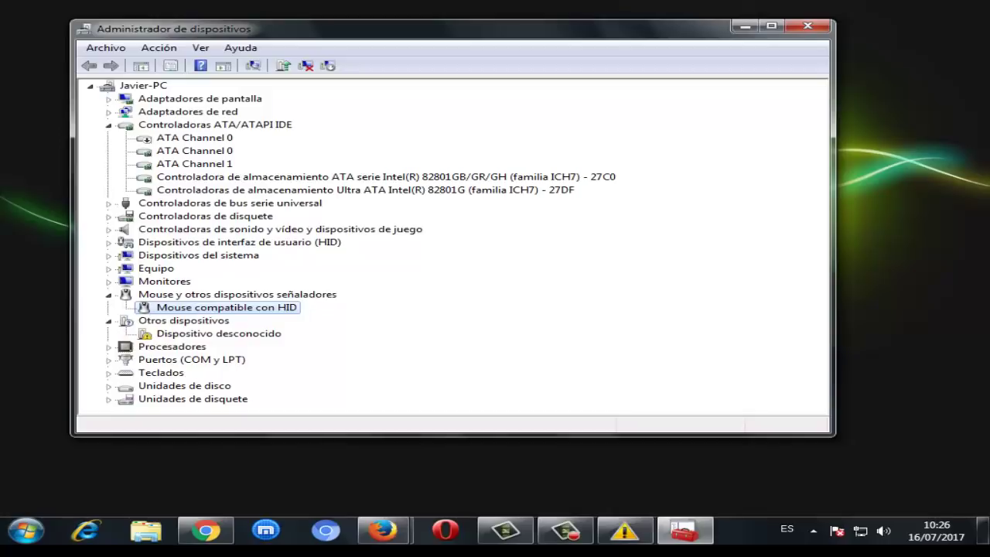
key("Return")
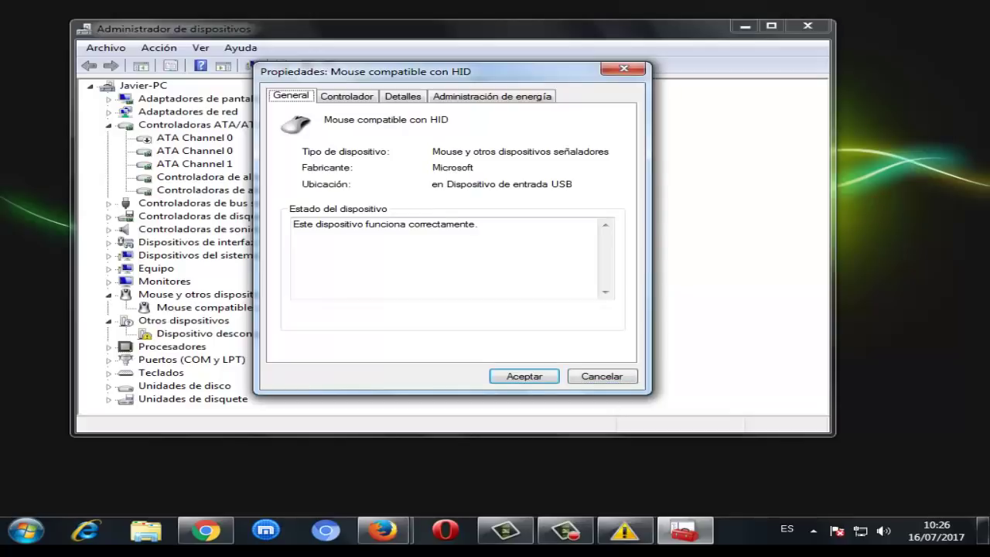
- Display the Controlador information in the mouse's properties
key("Right")
key("Left")
key("Tab")
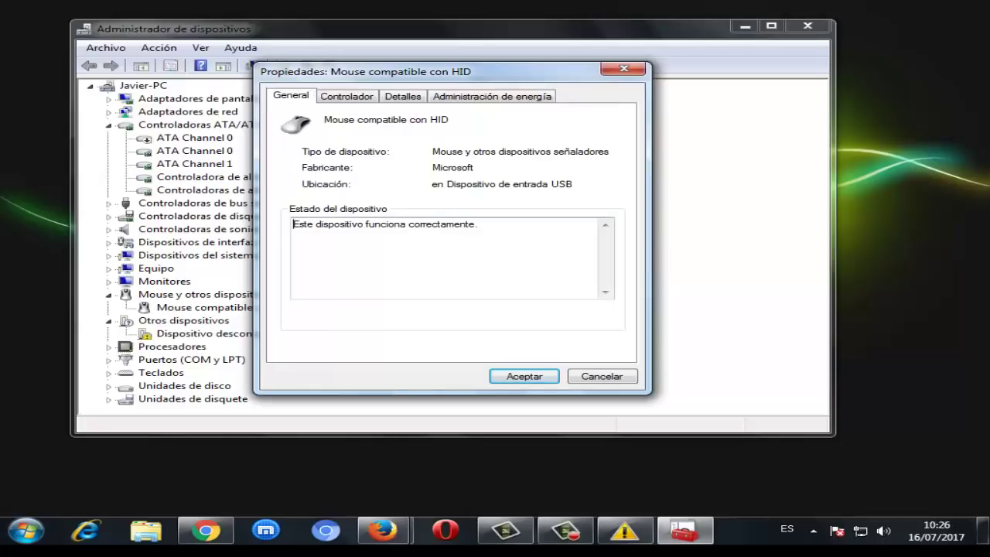
key("Tab")
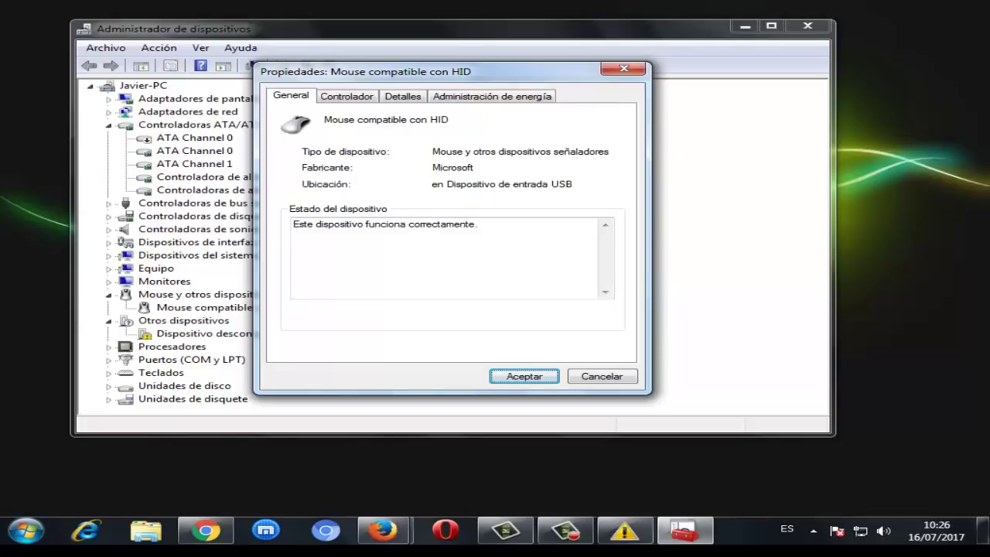
key("Tab")
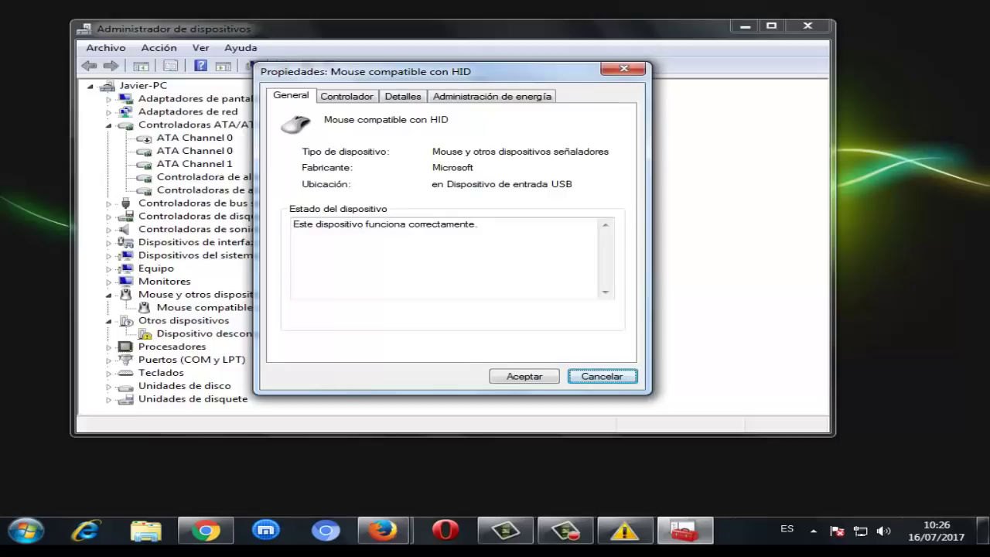
key("Tab")
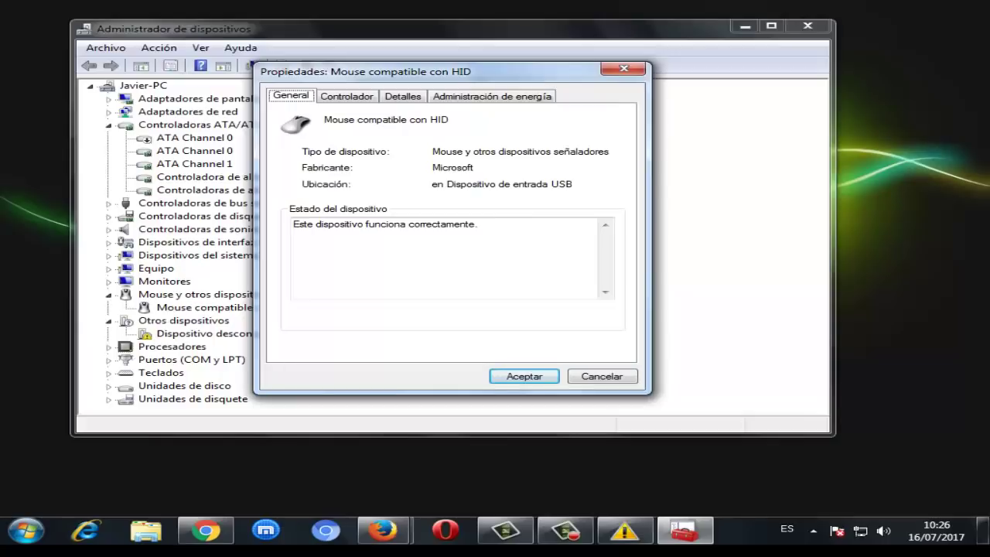
key("Right")
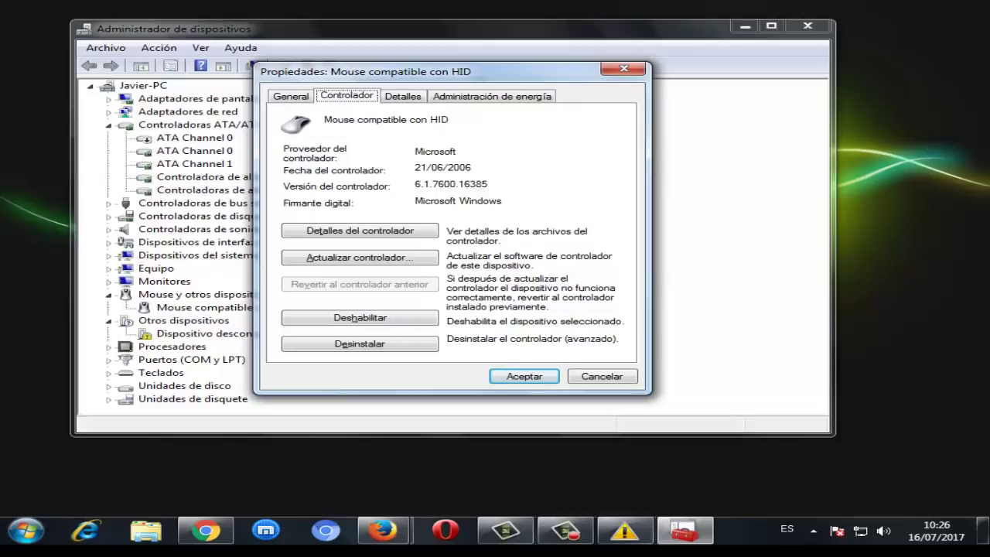
- Run the mouse driver update with an automatic search for updated software, and close the wizard, the properties and Administrador de dispositivos
key("Tab")
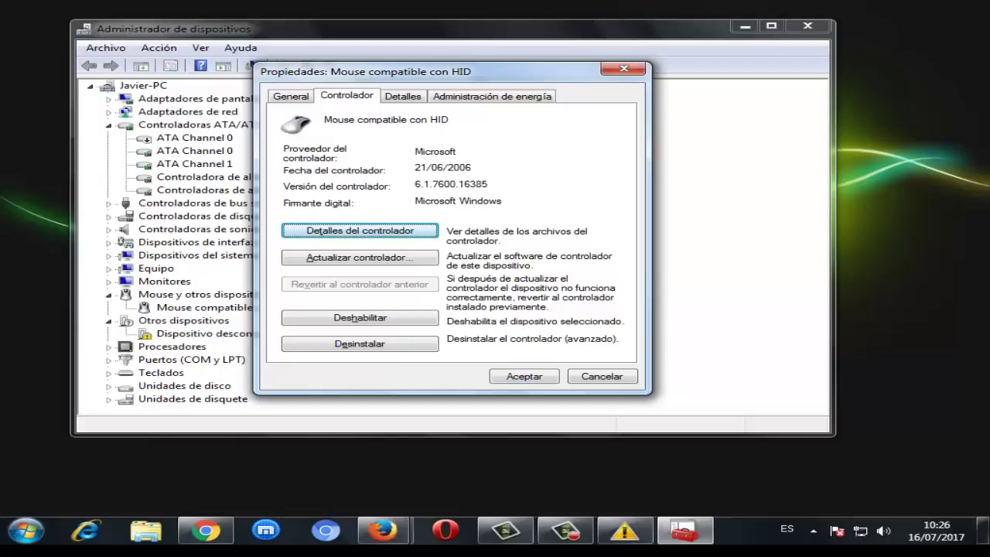
key("Tab")
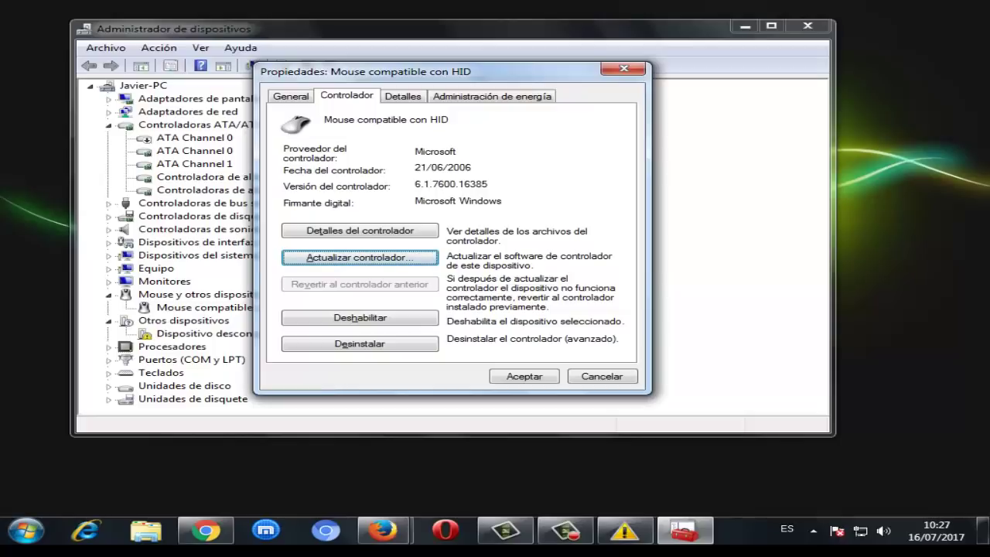
key("Return")
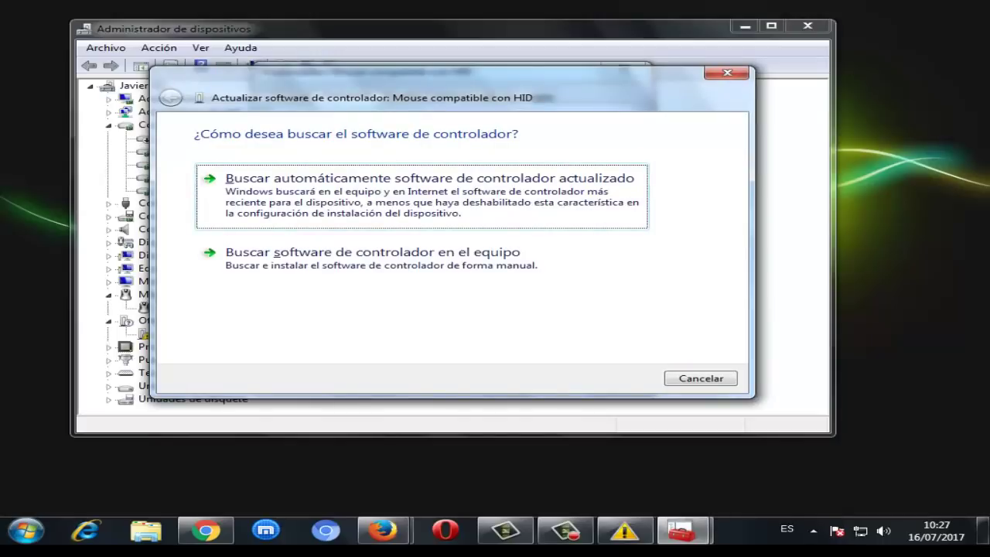
key("Return")
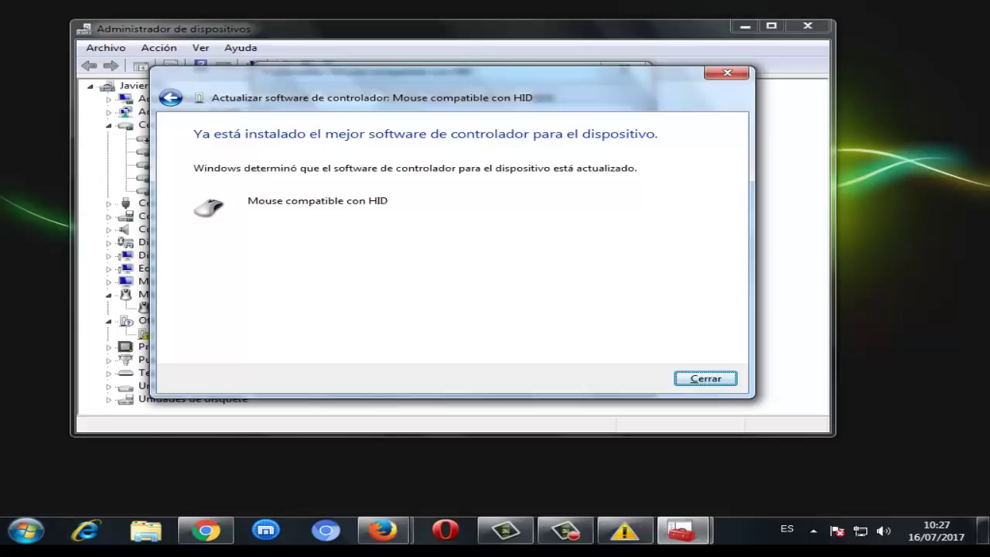
key("Return")
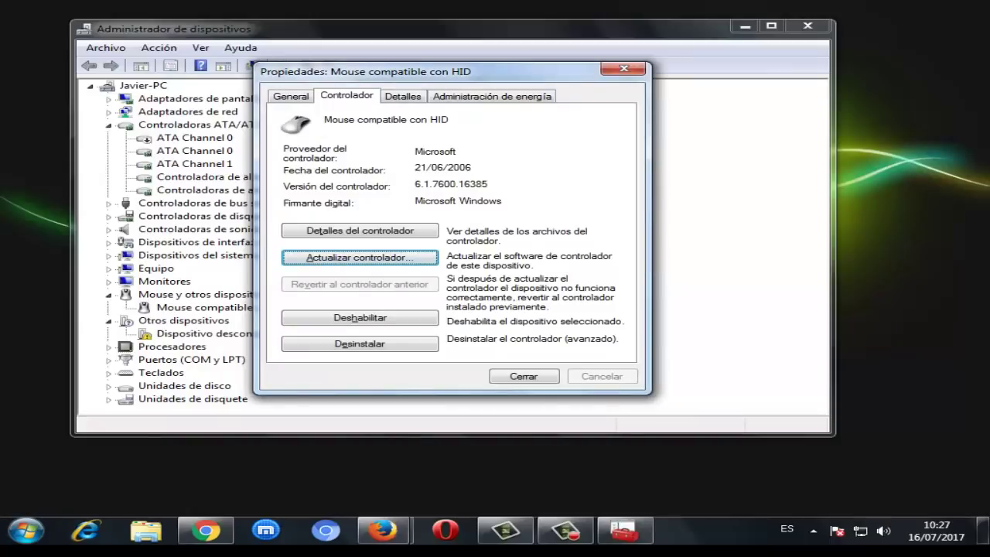
key("Escape")
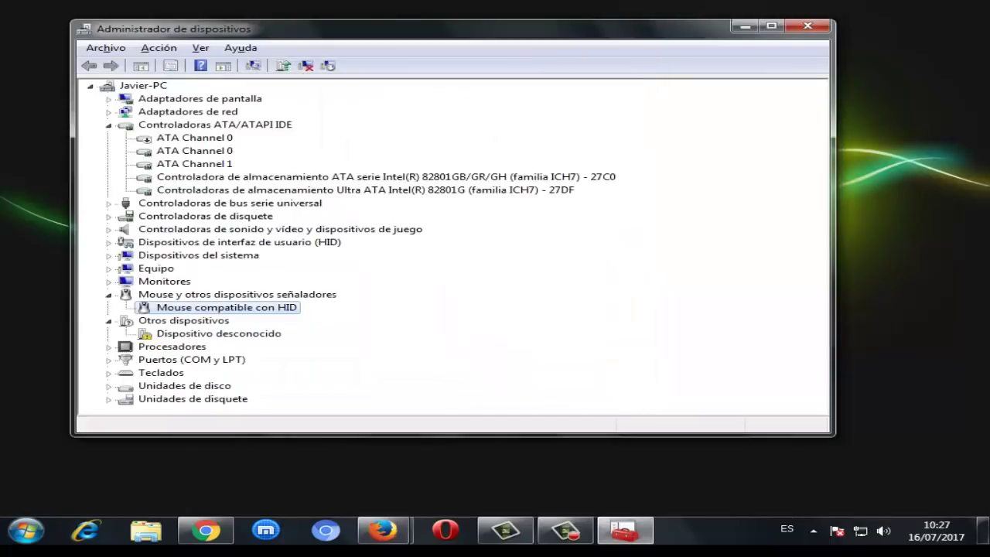
key("alt+F4")
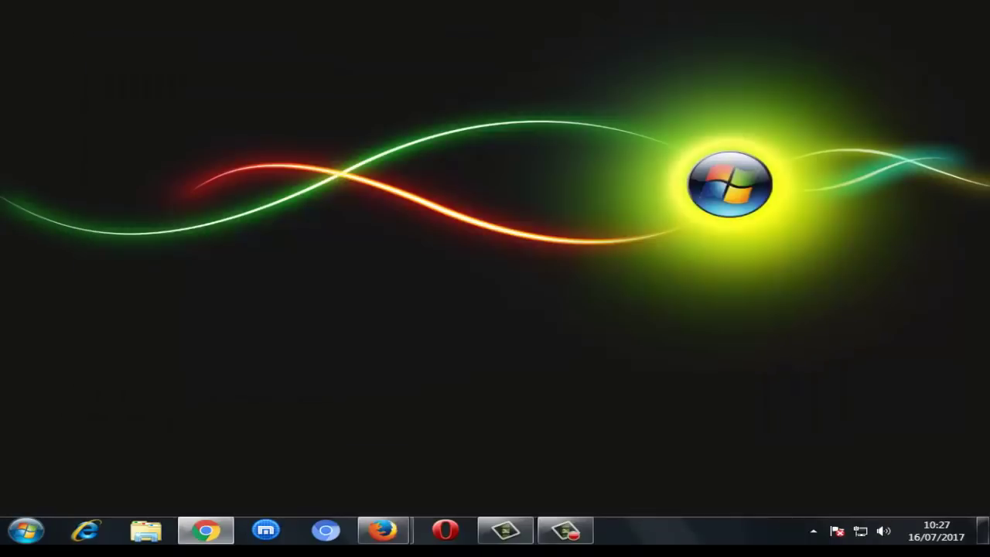
- Restart the computer with the Reiniciar power option
key("super")
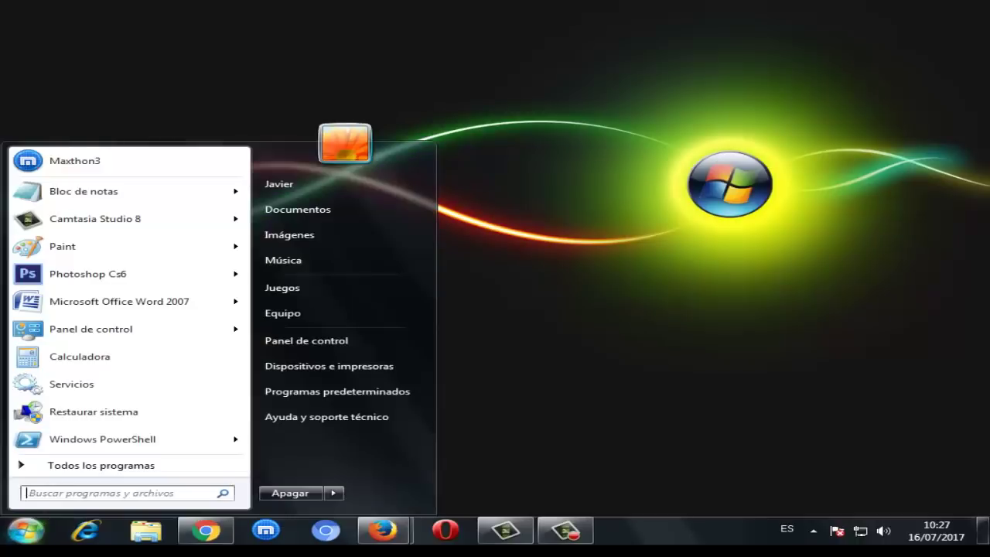
key("Right")
key("Right")
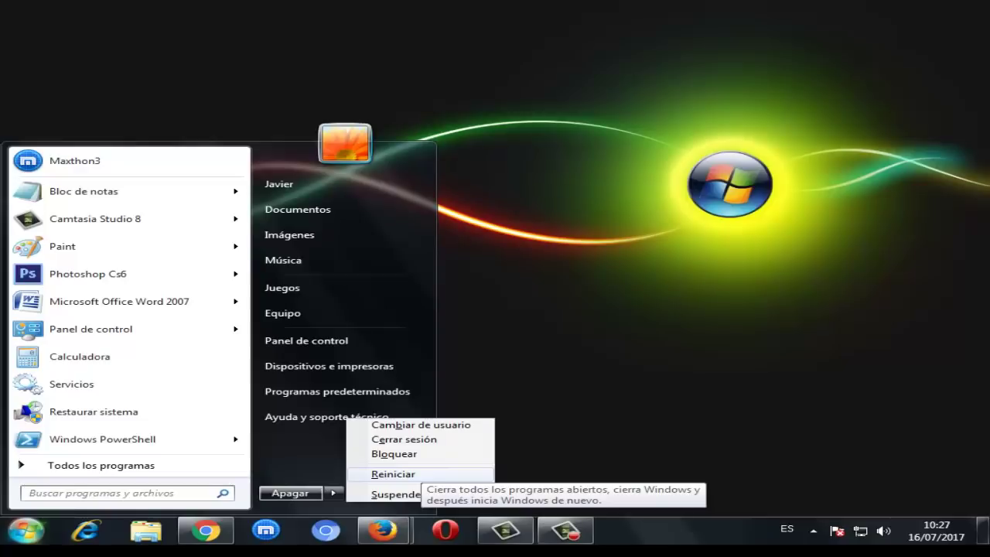
key("Return")
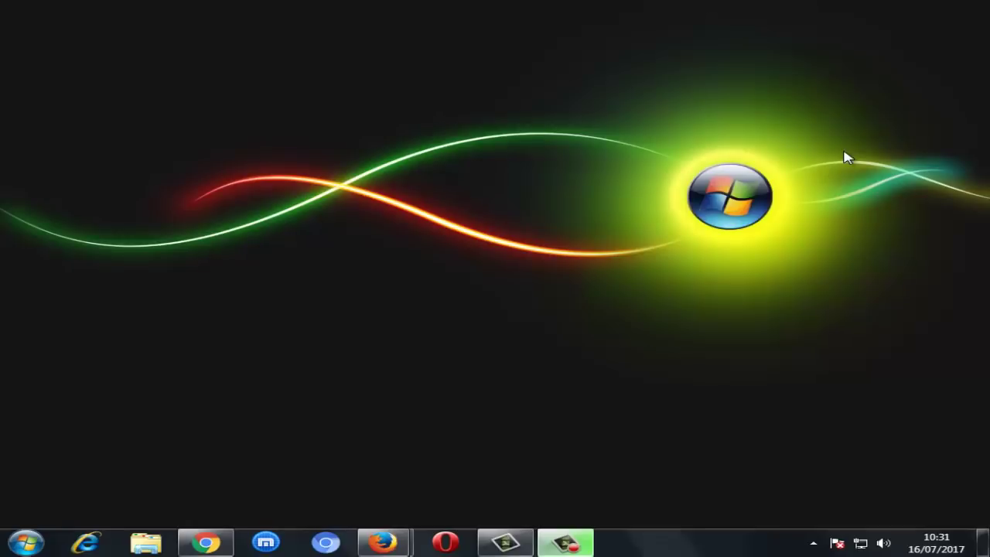
- Search Windows for "ejecutar" and open the Ejecutar dialog
key("super")
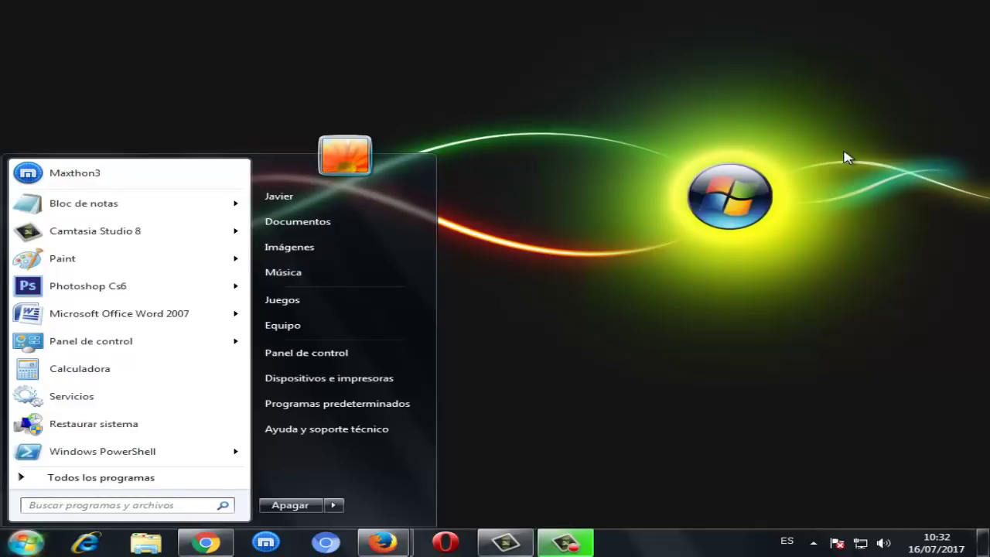
type("e")
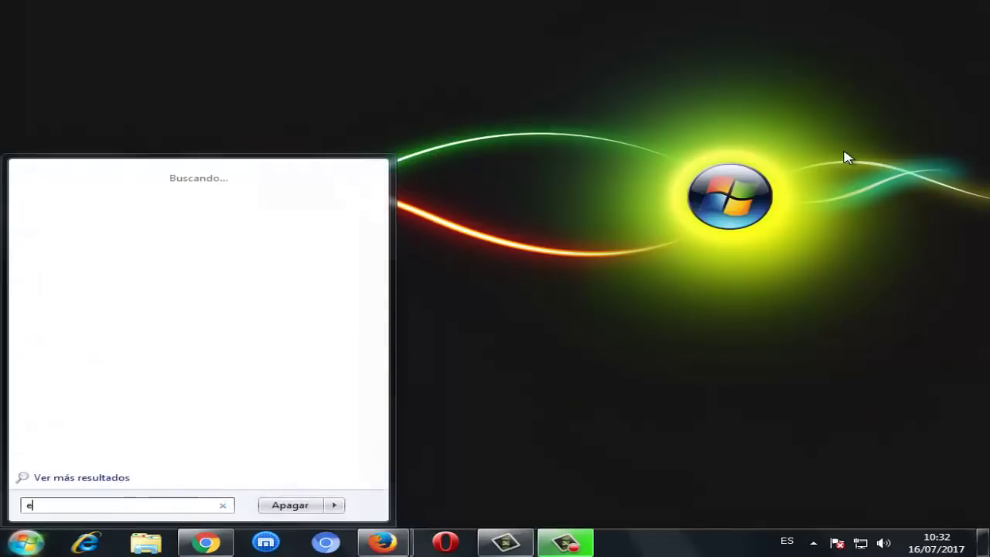
type("jecutar")
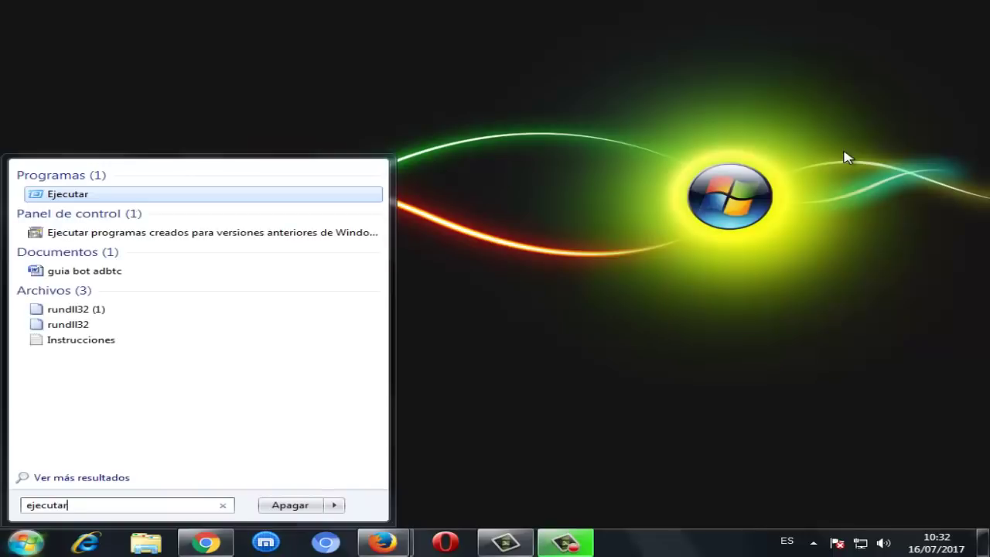
key("Return")
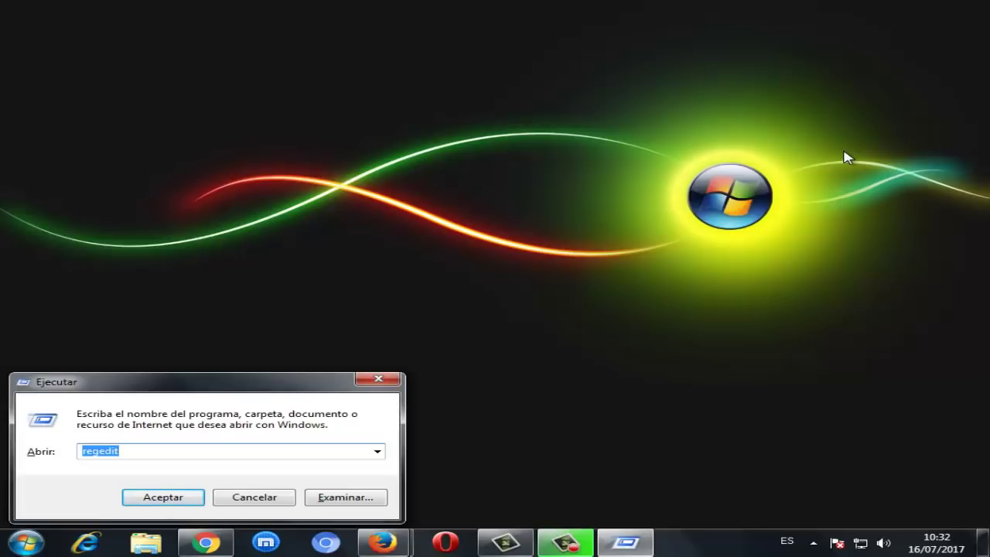
- Run regedit to start the registry editor and collapse the HKEY_LOCAL_MACHINE key
key("End")
key("Return")
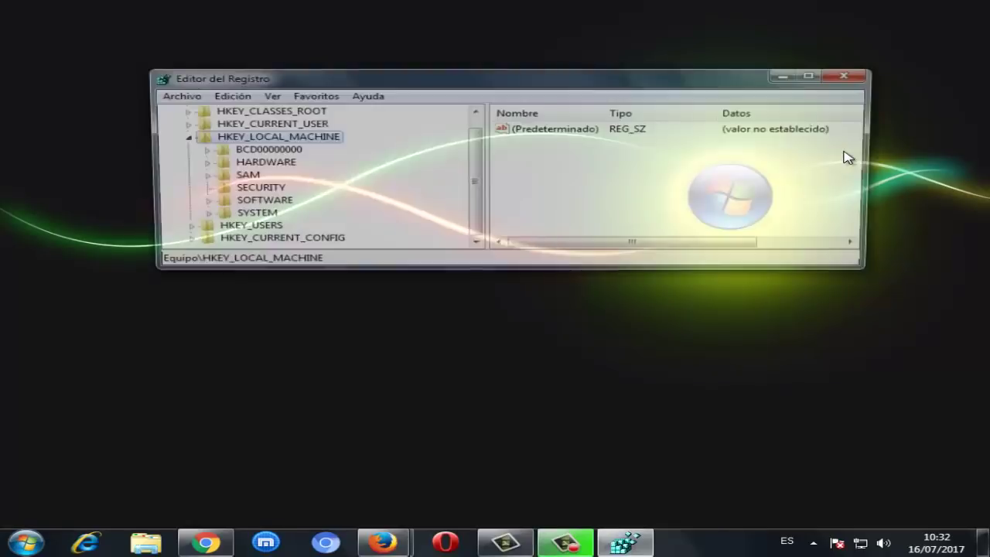
key("Left")
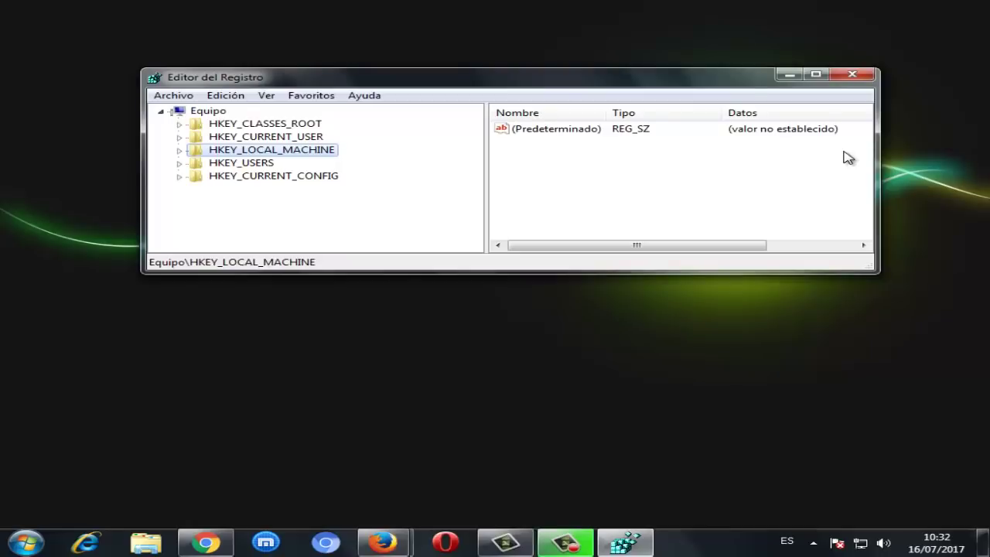
key("Up")
key("Up")
key("Up")
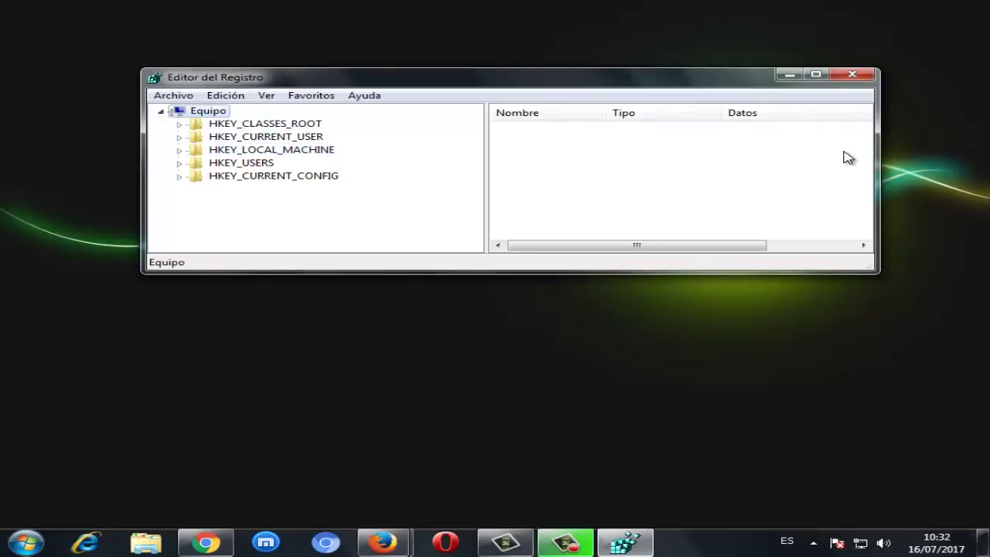
key("Down")
key("Down")
key("Down")
key("Up")
key("Down")
key("Down")
key("Up")
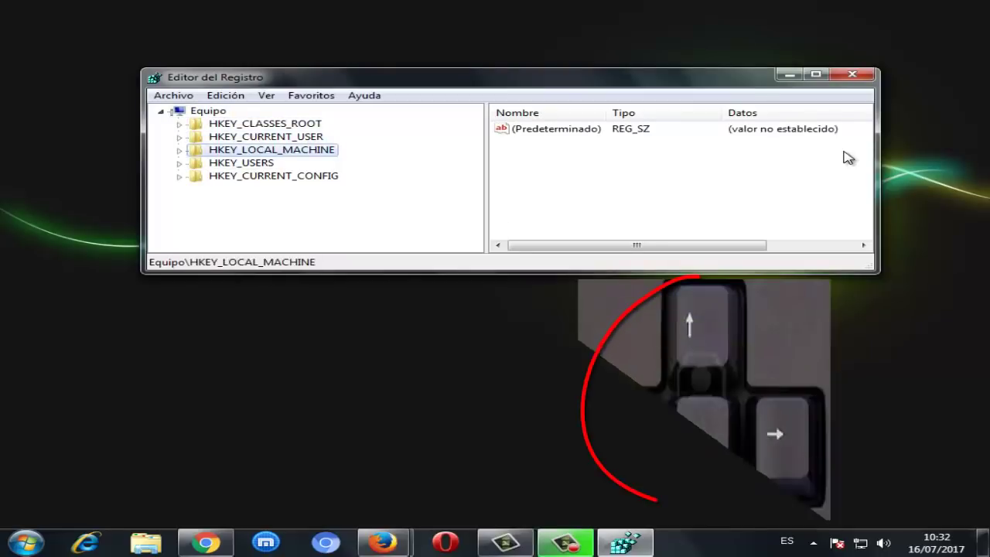
key("Up")
key("Down")
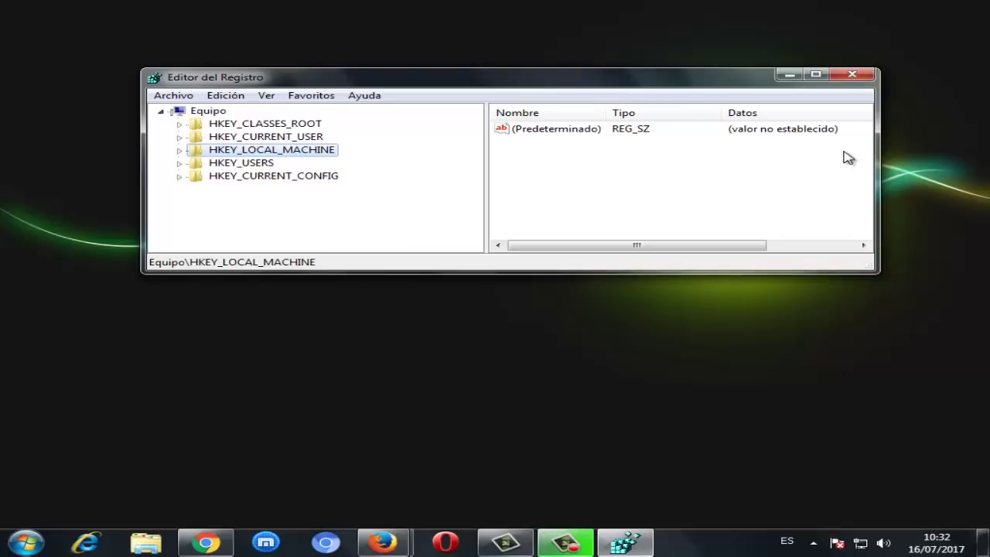
- Expand the HKEY_LOCAL_MACHINE key and its SOFTWARE subkey in the registry tree
key("Right")
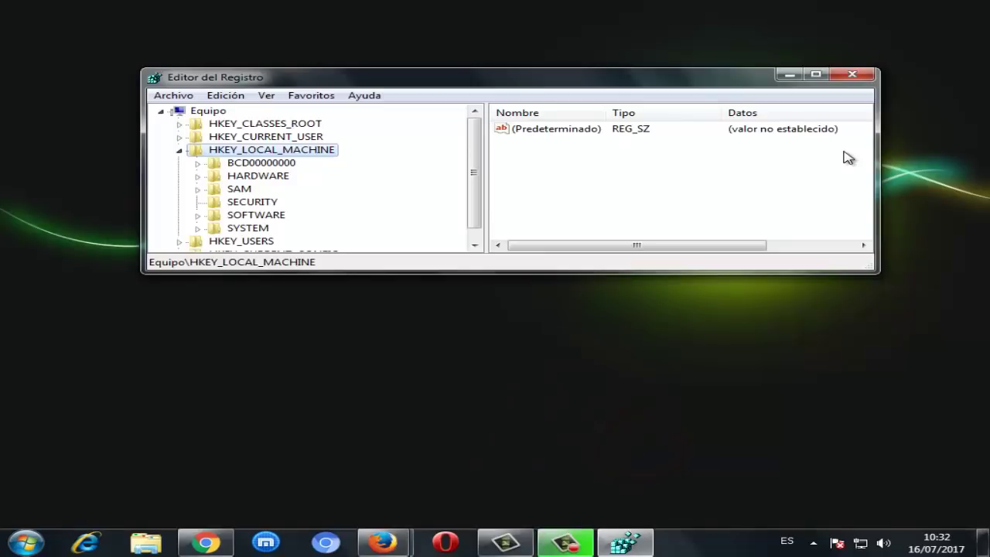
key("Down")
key("Down")
key("Down")
key("Down")
key("Down")
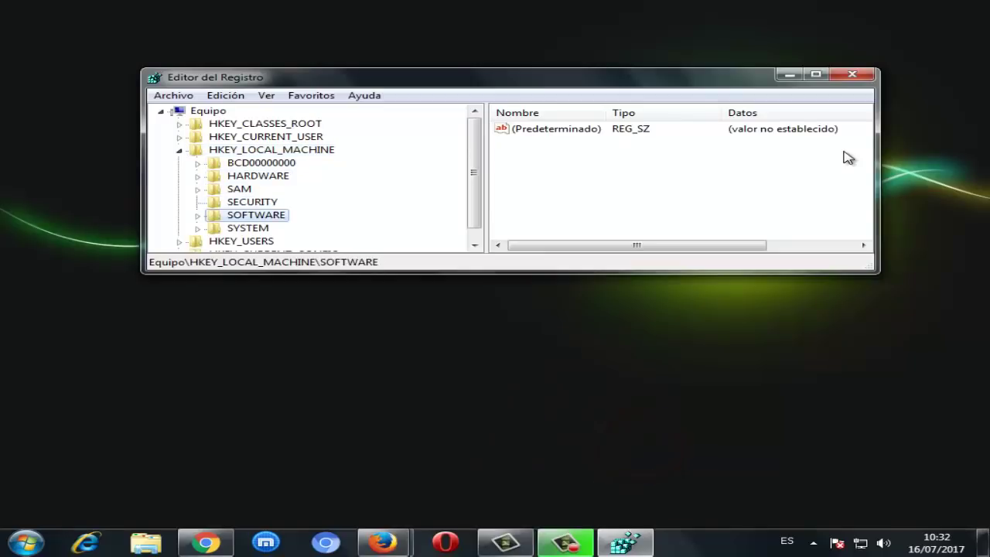
key("Right")
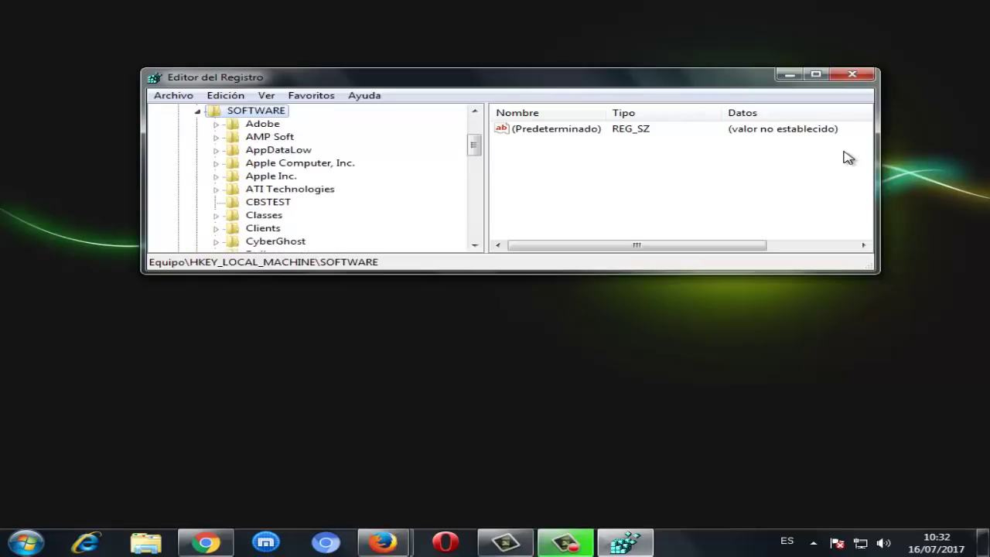
- Find the Microsoft key under HKEY_LOCAL_MACHINE\SOFTWARE and expand it
key("Down")
key("Down")
key("Down")
key("Down")
key("Down")
key("Down")
key("Down")
key("Down")
key("Down")
key("Down")
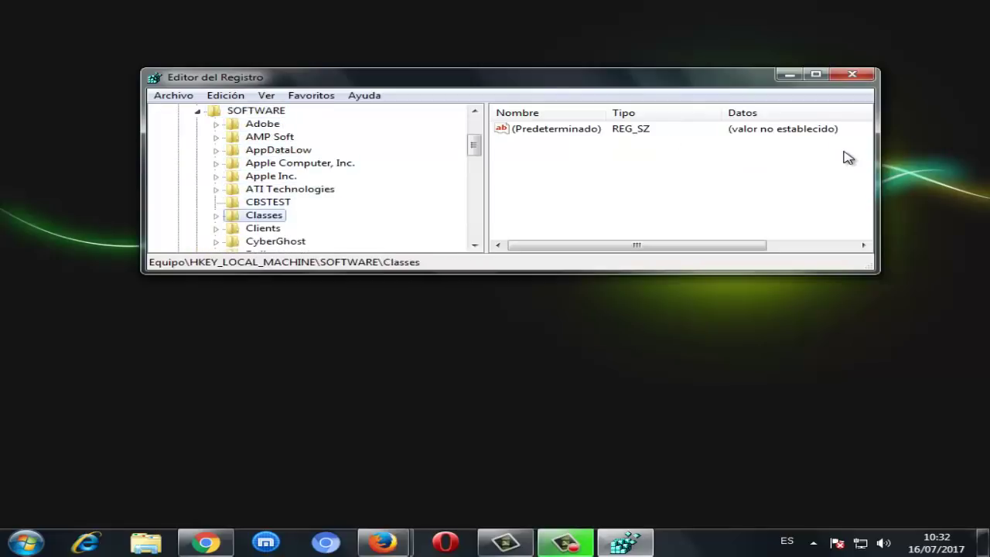
key("Down")
key("Down")
key("Down")
key("Down")
key("Down")
key("Down")
key("Down")
key("Down")
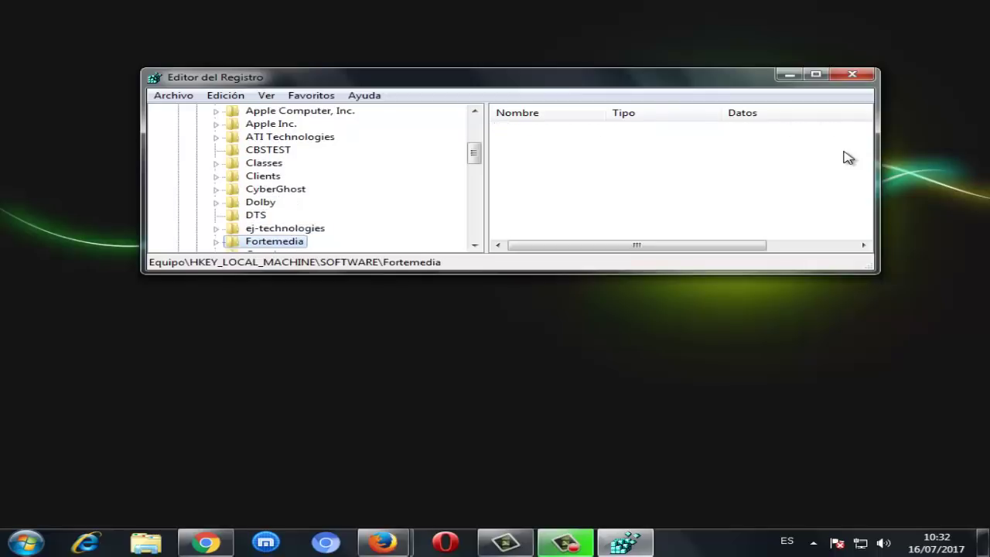
key("Down")
key("Down")
key("Down")
key("Down")
key("Down")
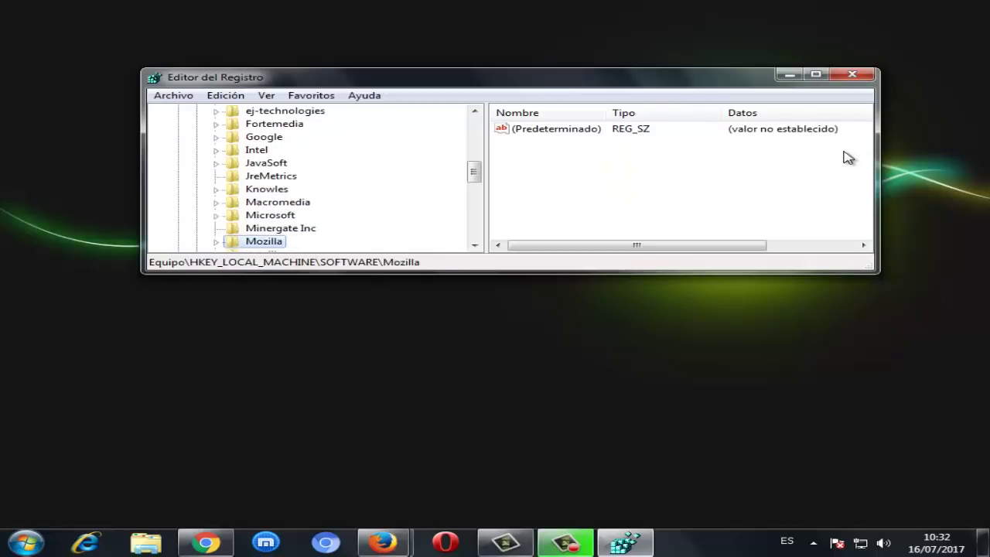
key("Up")
key("Up")
key("Right")
- Find the Windows key under HKEY_LOCAL_MACHINE\SOFTWARE\Microsoft and expand it
key("Down")
key("Down")
key("Down")
key("Down")
key("Down")
key("Down")
key("Down")
key("Down")
key("Down")
key("Down")
key("Down")
key("Down")
key("Down")
key("Down")
key("Down")
key("Down")
key("Down")
key("Down")
key("Down")
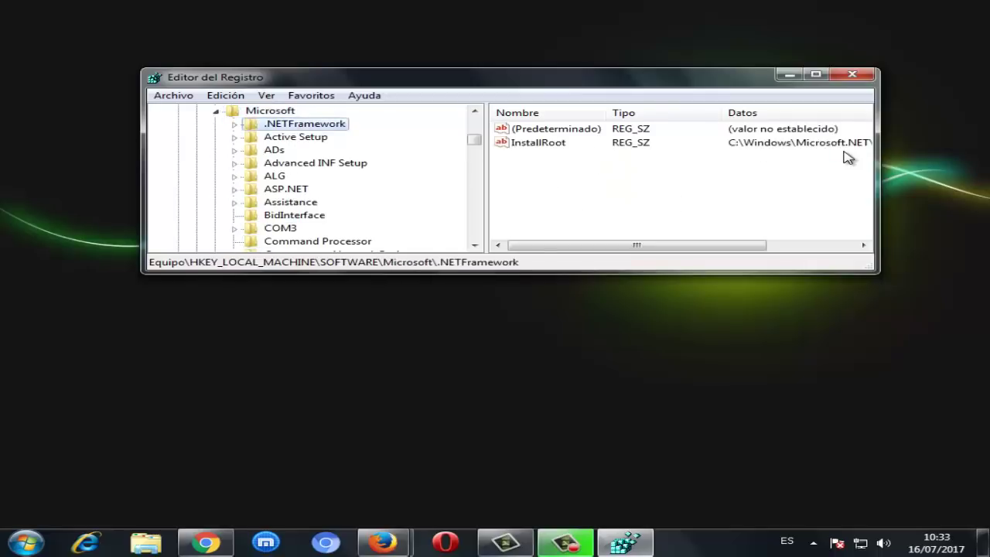
key("Down")
key("Down")
key("Down")
key("Down")
key("Down")
key("Down")
key("Down")
key("Down")
key("Down")
key("Down")
key("Down")
key("Down")
key("Down")
key("Down")
key("Down")
key("Down")
key("Down")
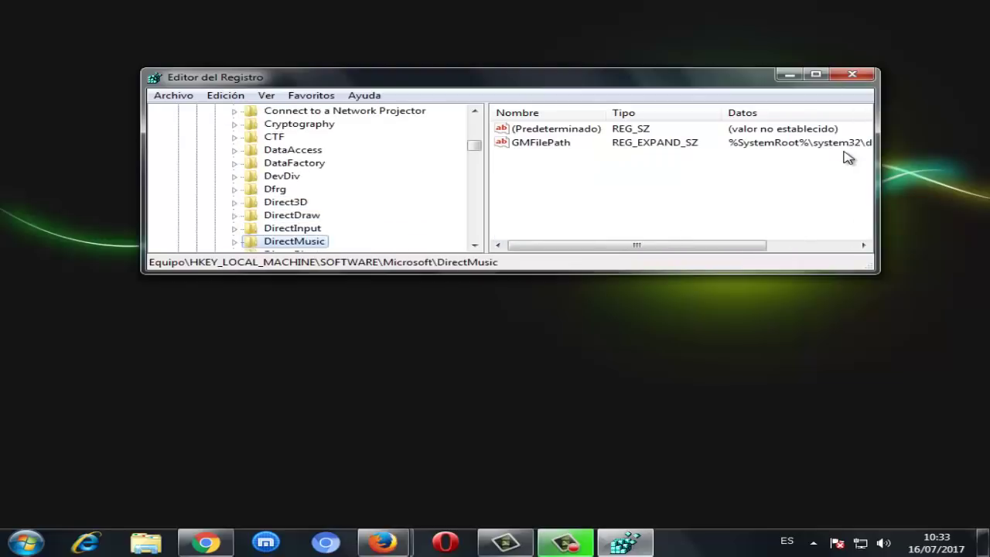
key("Down")
key("Down")
key("Down")
key("Down")
key("Down")
key("Down")
key("Down")
key("Down")
key("Down")
key("Down")
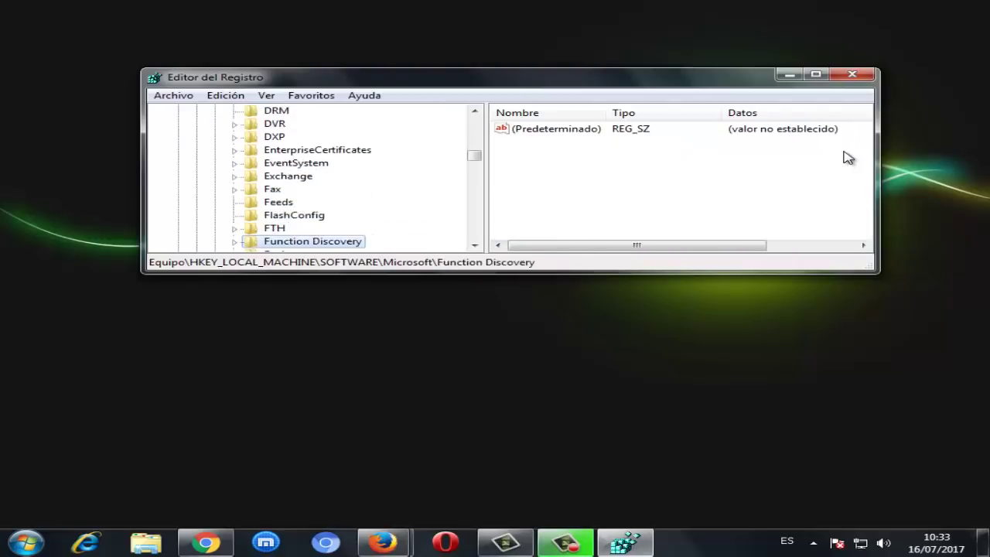
key("Down")
key("Down")
key("Down")
key("Down")
key("Down")
key("Down")
key("Down")
key("Down")
key("Down")
key("Down")
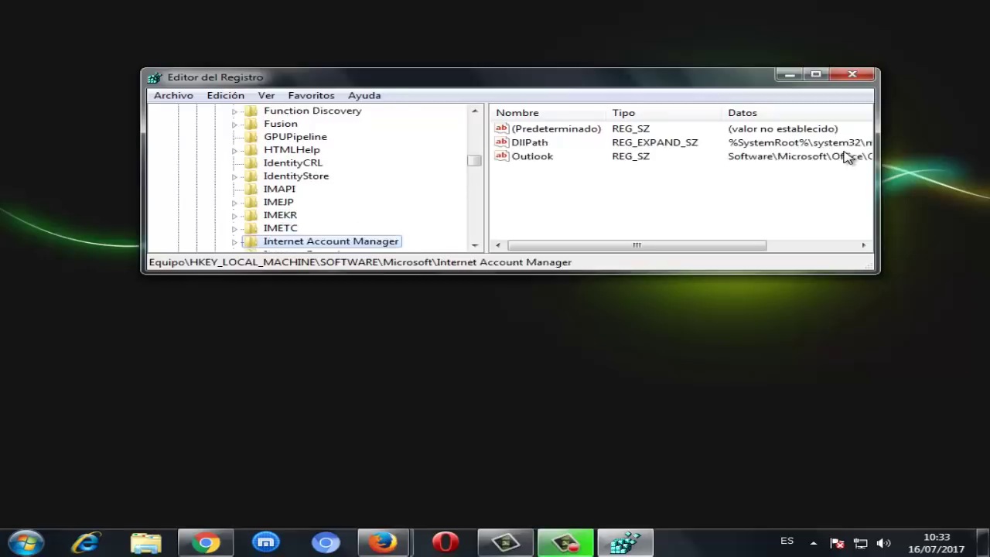
key("Down")
key("Down")
key("Down")
key("Down")
key("Down")
key("Down")
key("Down")
key("Down")
key("Down")
key("Down")
key("Down")
key("Down")
key("Down")
key("Down")
key("Down")
key("Down")
key("Down")
key("Down")
key("Down")
key("Down")
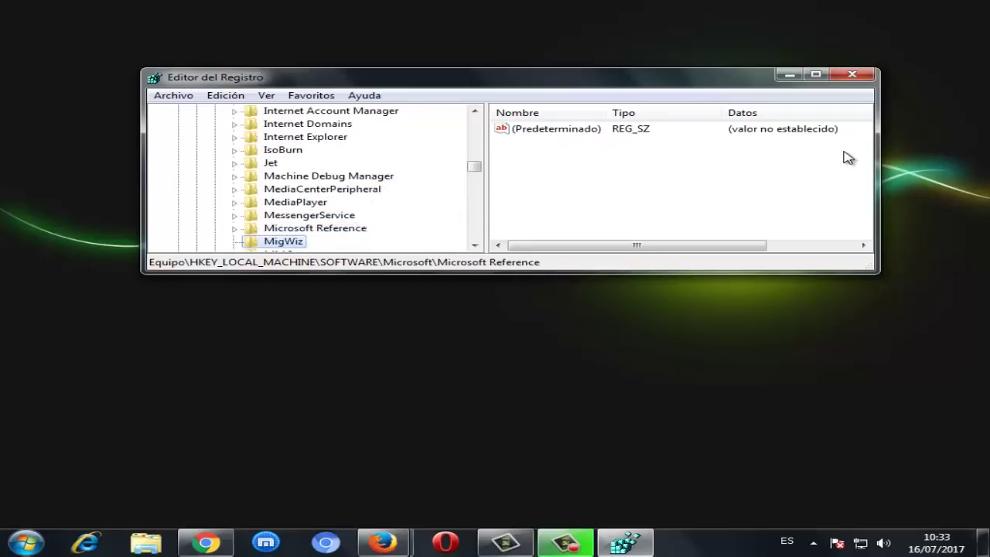
key("Down")
key("Down")
key("Down")
key("Down")
key("Down")
key("Down")
key("Down")
key("Down")
key("Down")
key("Down")
key("Down")
key("Down")
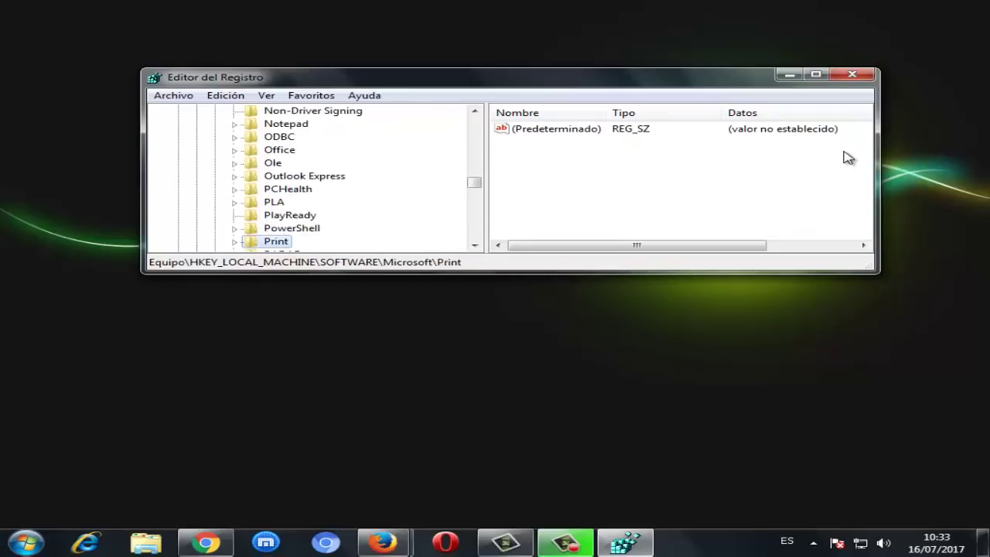
key("Down")
key("Down")
key("Down")
key("Down")
key("Down")
key("Down")
key("Down")
key("Down")
key("Down")
key("Down")
key("Down")
key("Down")
key("Down")
key("Down")
key("Down")
key("Down")
key("Down")
key("Down")
key("Down")
key("Down")
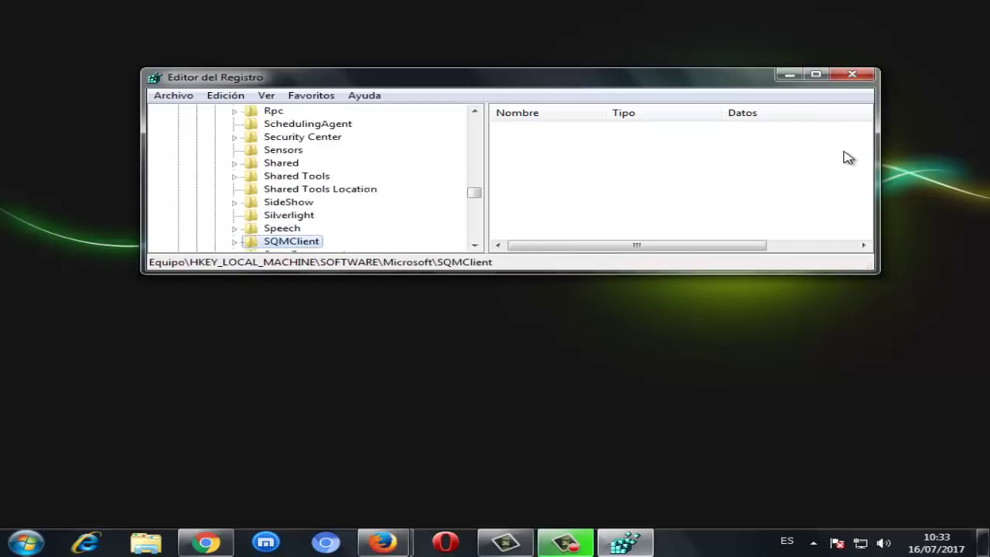
key("Down")
key("Down")
key("Down")
key("Down")
key("Down")
key("Down")
key("Down")
key("Down")
key("Down")
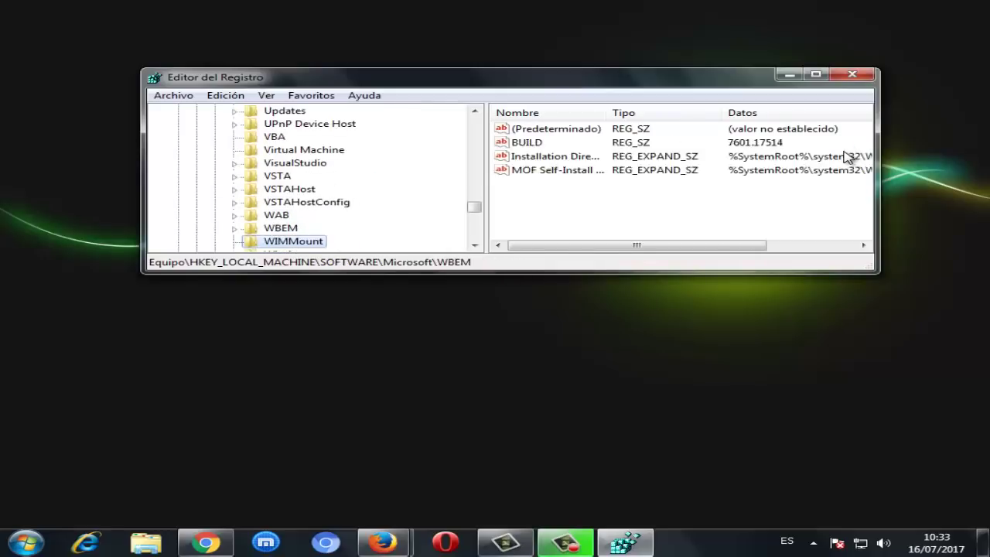
key("Up")
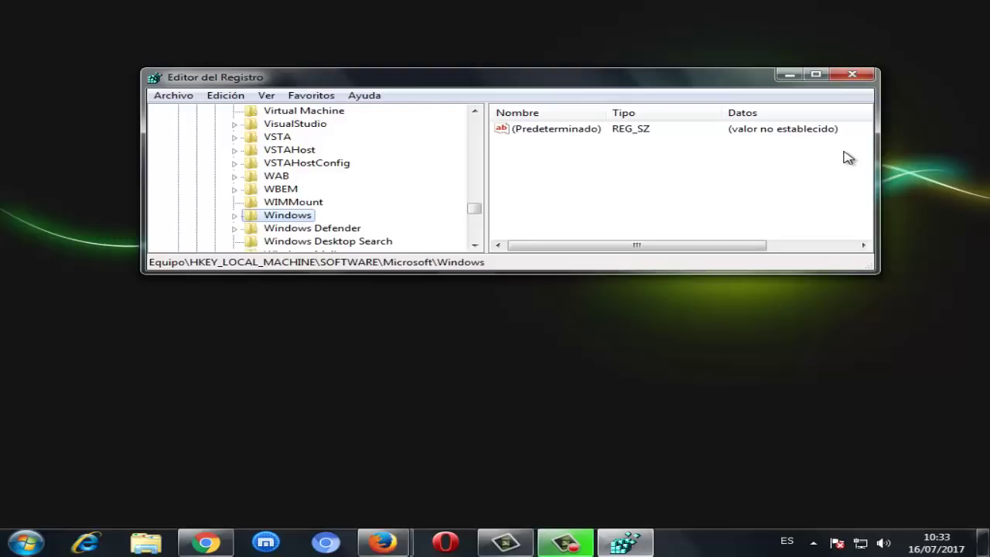
key("Right")
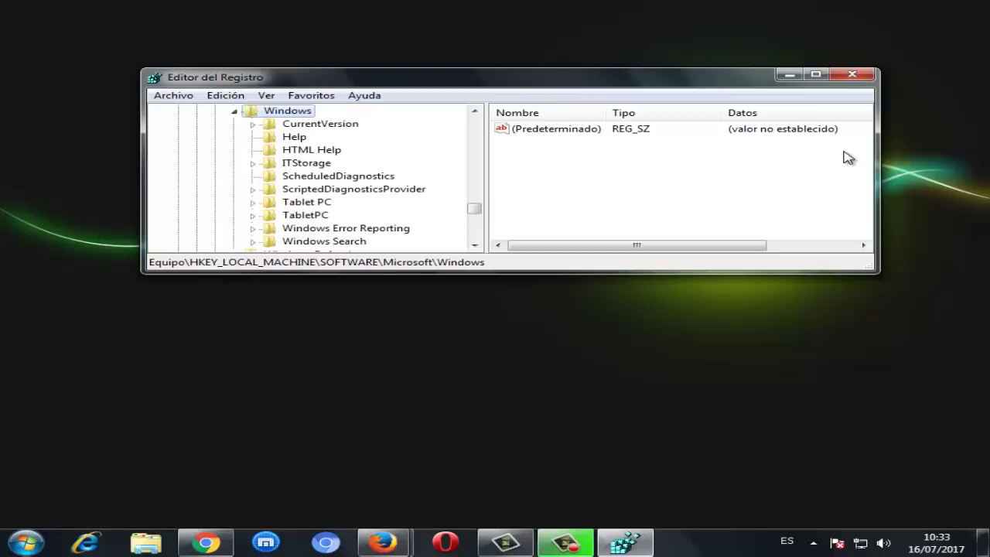
- Select the CurrentVersion key under Microsoft\Windows and expand it
key("Down")
key("Down")
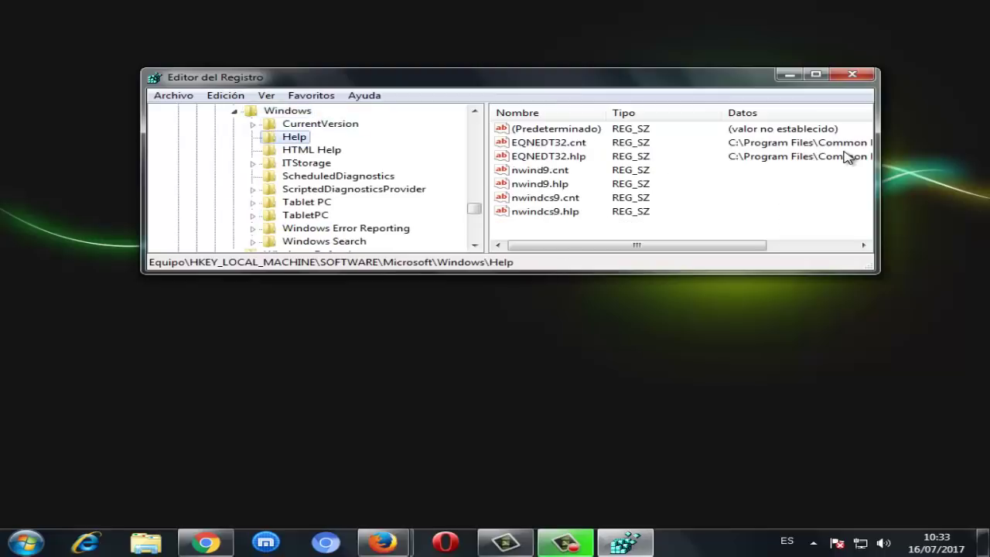
key("Up")
key("Up")
key("Down")
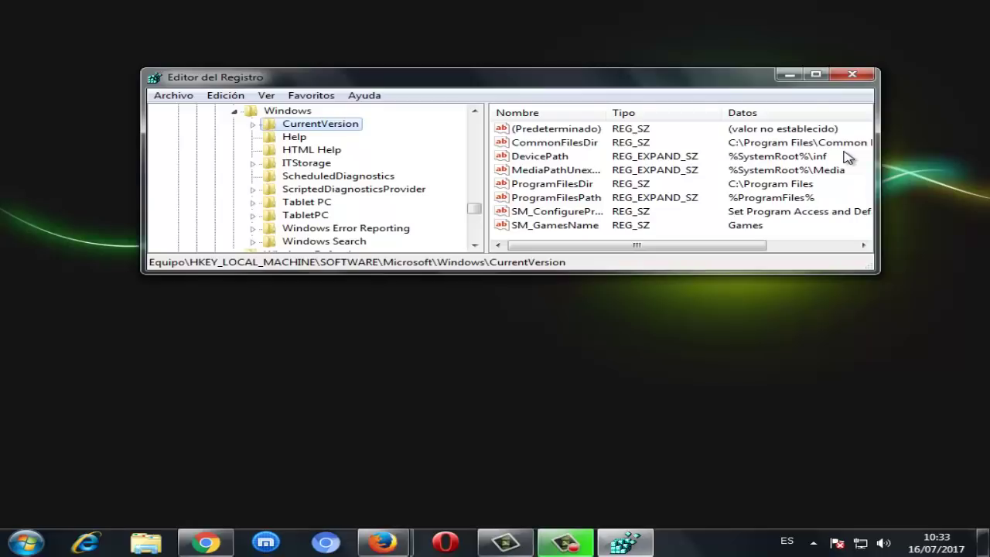
key("Right")
- Find the Policies key under Microsoft\Windows\CurrentVersion and expand it
key("Down")
key("Down")
key("Down")
key("Down")
key("Down")
key("Down")
key("Down")
key("Down")
key("Down")
key("Down")
key("Down")
key("Down")
key("Down")
key("Down")
key("Down")
key("Down")
key("Down")
key("Down")
key("Down")
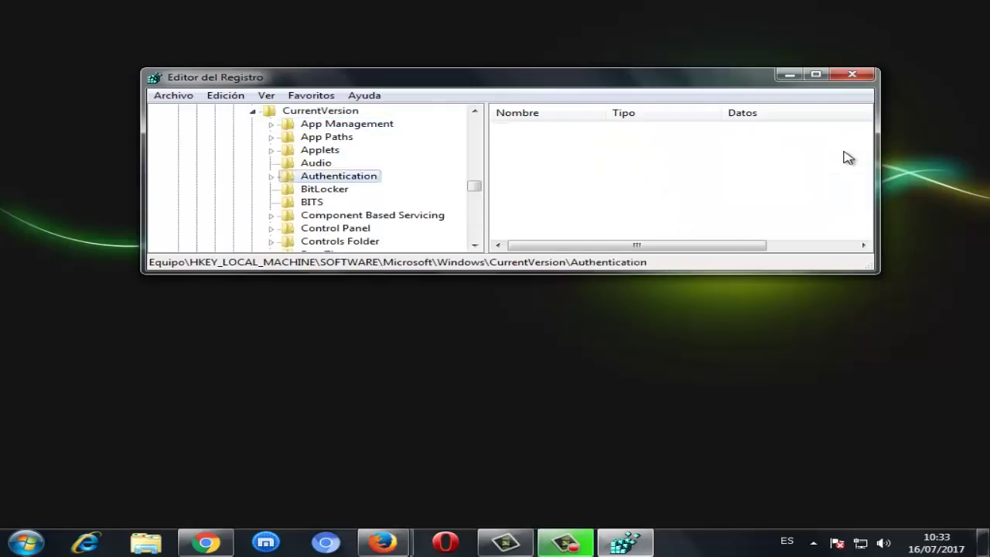
key("Down")
key("Down")
key("Down")
key("Down")
key("Down")
key("Down")
key("Down")
key("Down")
key("Down")
key("Down")
key("Down")
key("Down")
key("Down")
key("Down")
key("Down")
key("Down")
key("Down")
key("Down")
key("Down")
key("Down")
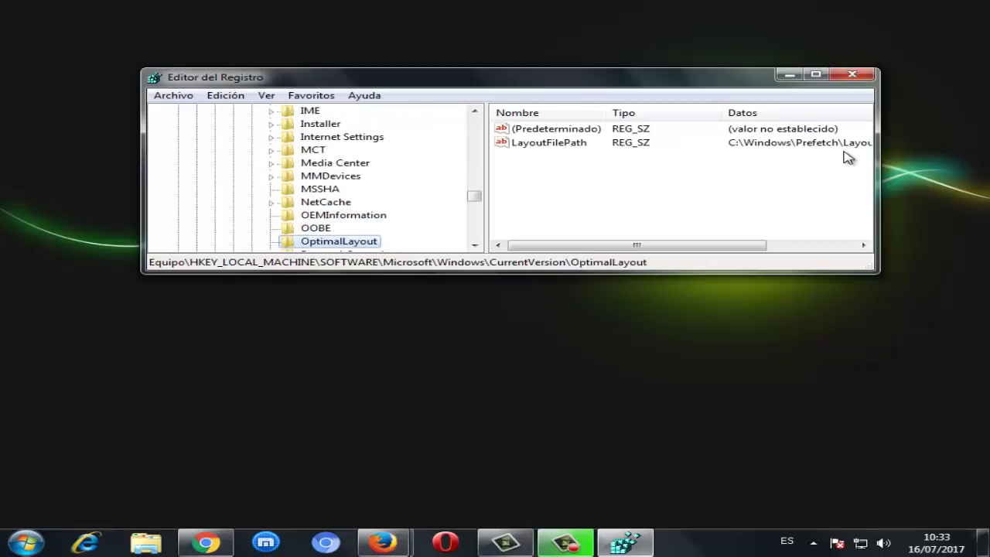
key("Up")
key("Up")
key("Up")
key("Up")
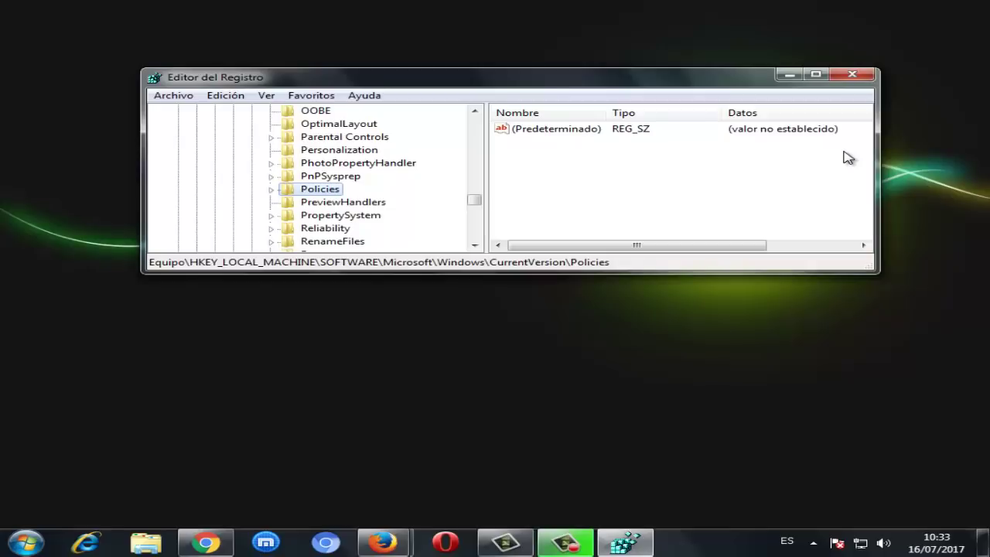
key("Right")
- Select the System key under Policies and dismiss the Windows colour scheme prompt
key("Down")
key("Down")
key("Down")
key("Down")
key("Down")
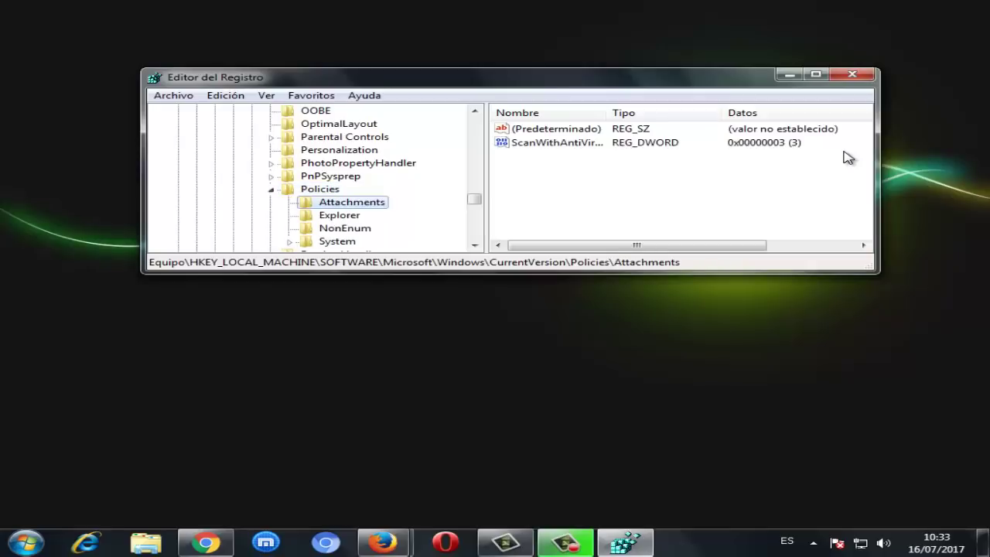
key("Up")
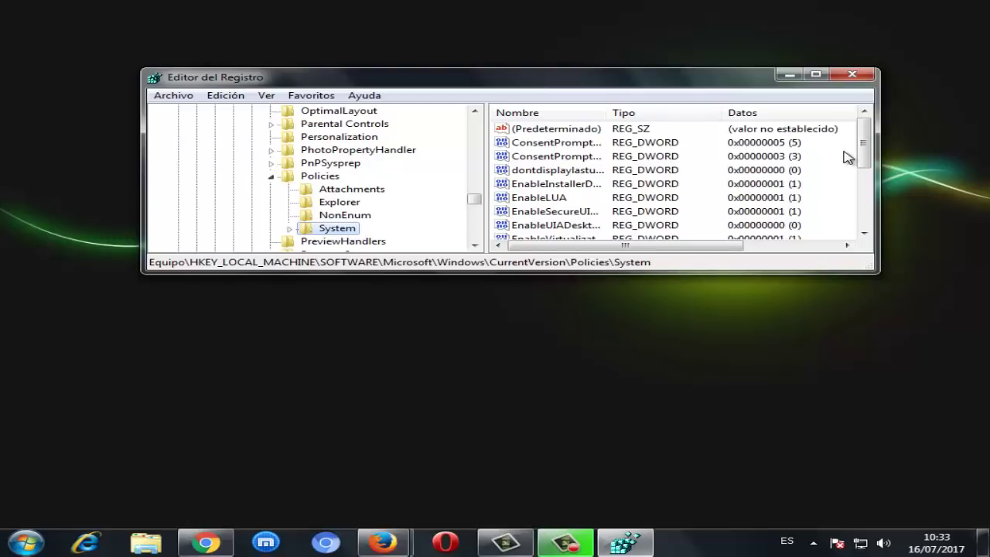
key("Right")
key("Left")
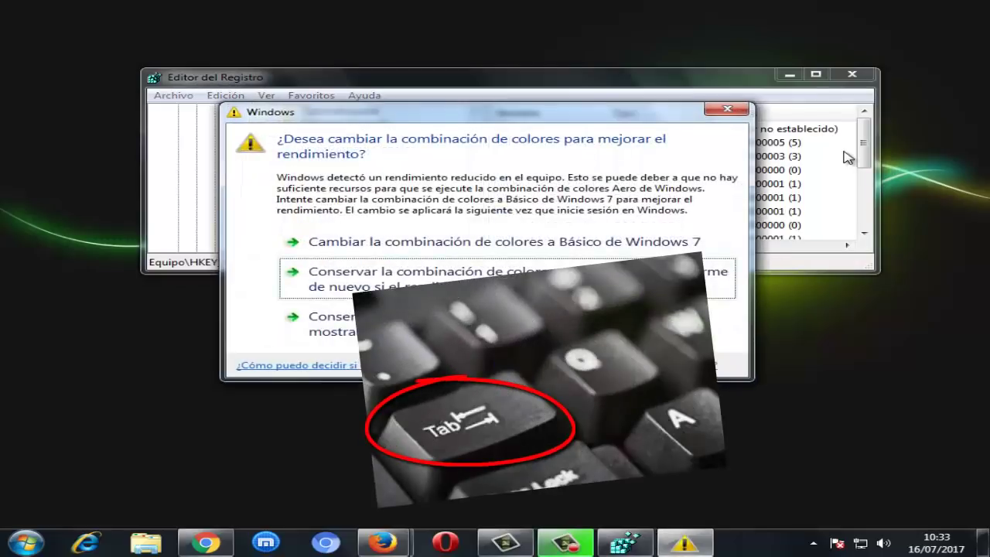
left_click(727, 109)
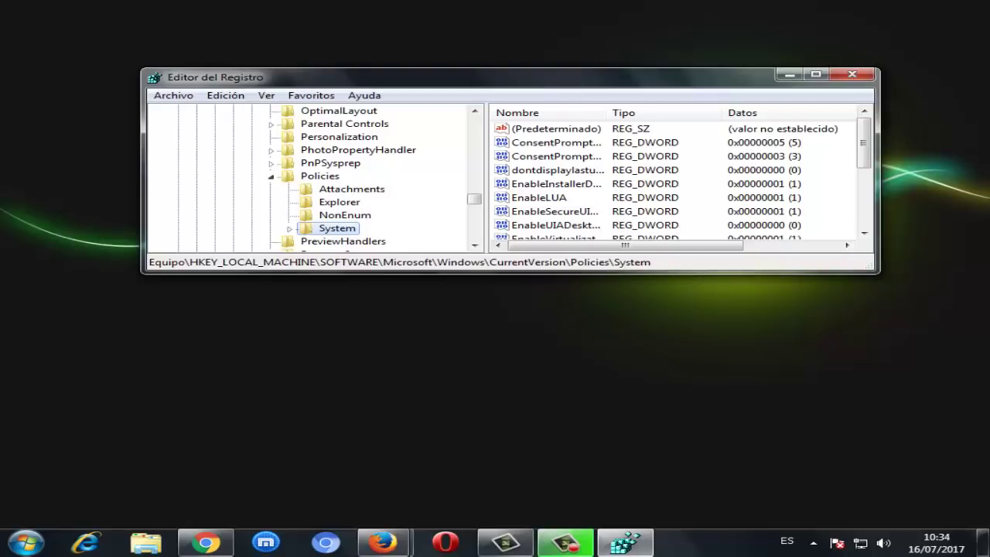
- Examine the values stored in the Policies\System key, going through the whole list
key("Tab")
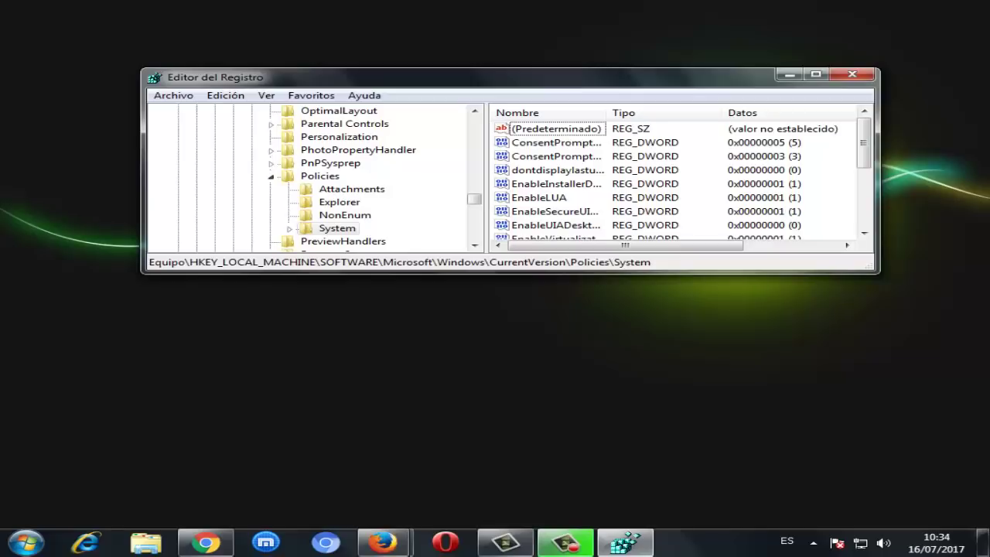
key("Down")
key("Up")
key("Down")
key("Down")
key("Down")
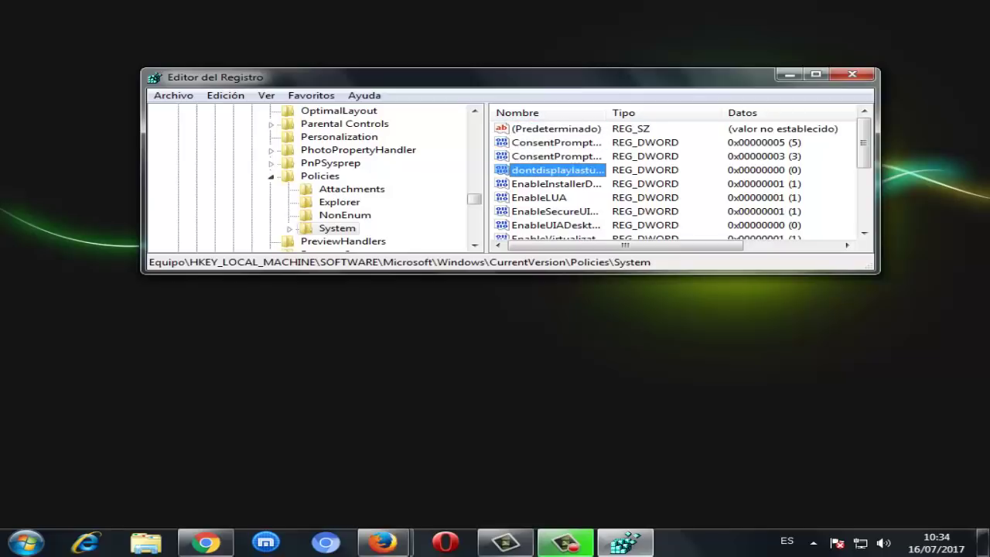
key("Down")
key("Down")
key("Down")
key("Up")
key("Up")
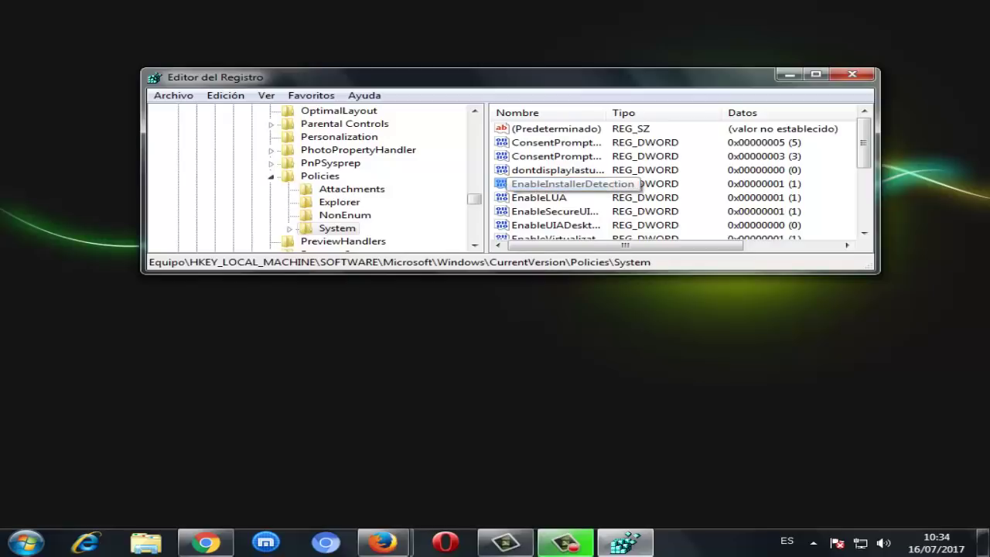
key("Up")
key("Up")
key("Up")
key("Up")
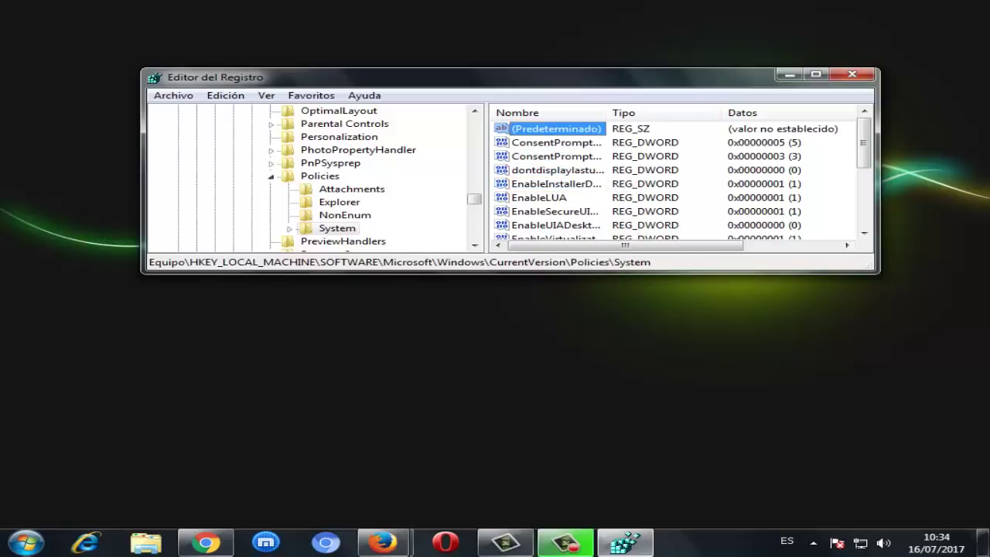
key("Down")
key("Down")
key("Down")
key("Down")
key("Down")
key("Up")
key("Up")
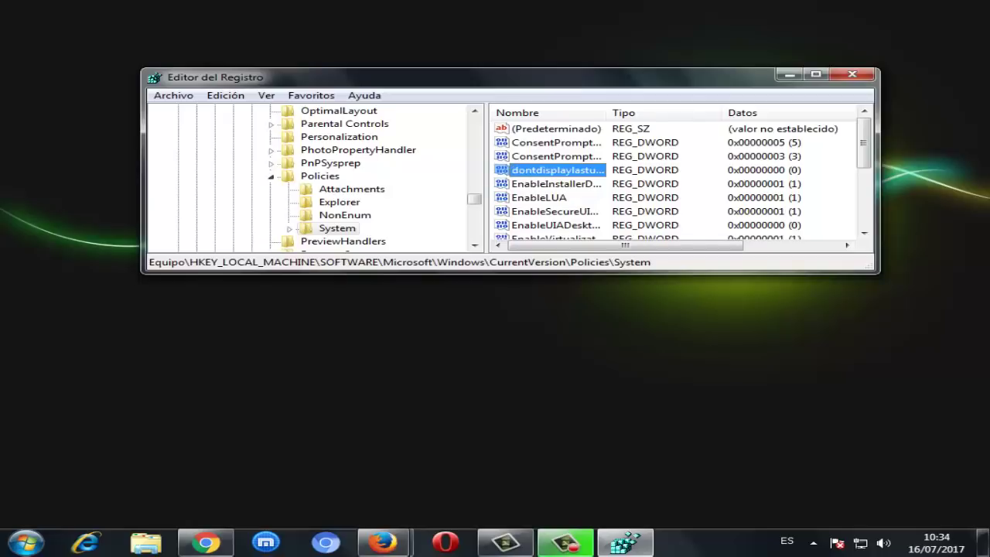
key("Up")
key("Up")
key("Up")
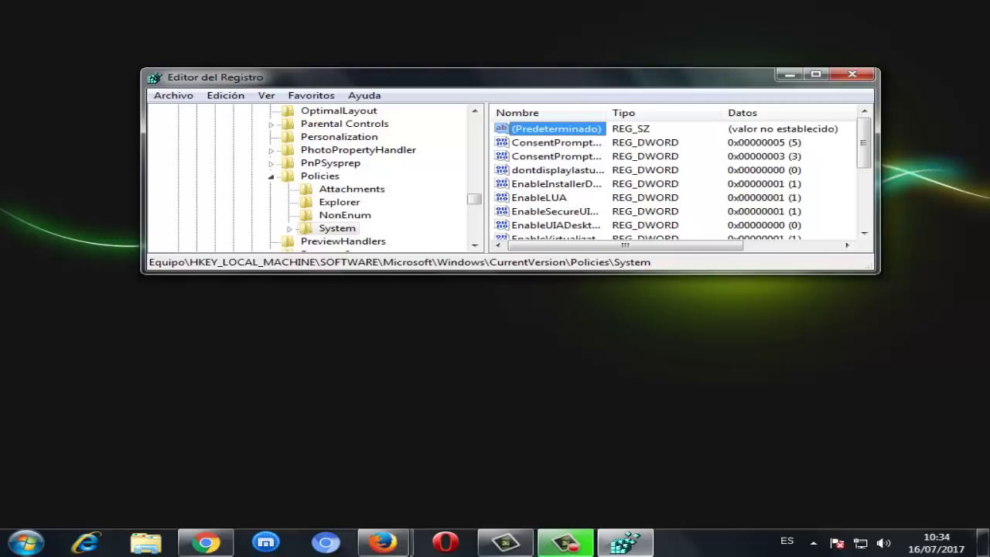
key("Down")
key("Down")
key("Down")
key("Down")
key("Down")
key("Down")
key("Down")
key("Down")
key("Down")
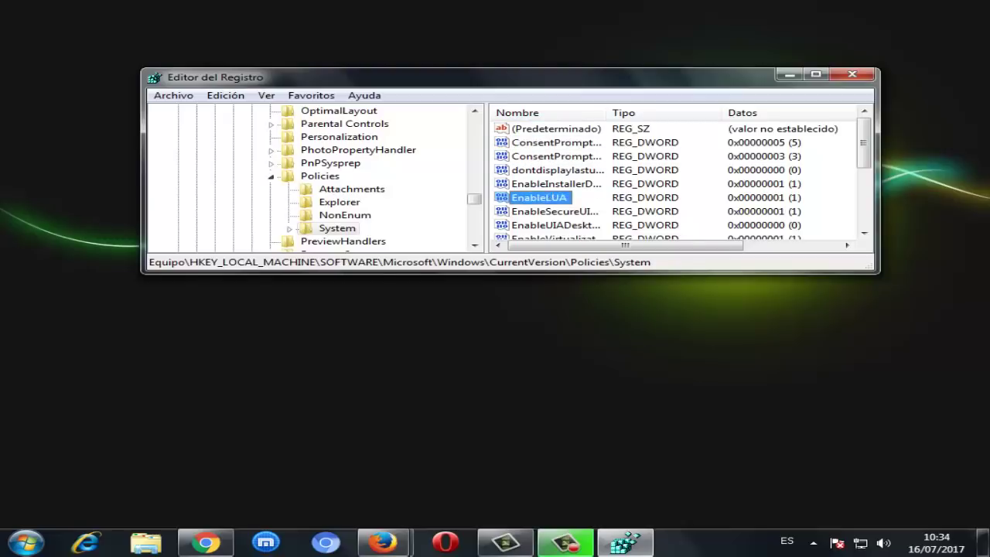
key("Down")
key("Down")
key("Down")
key("Down")
key("Down")
key("Down")
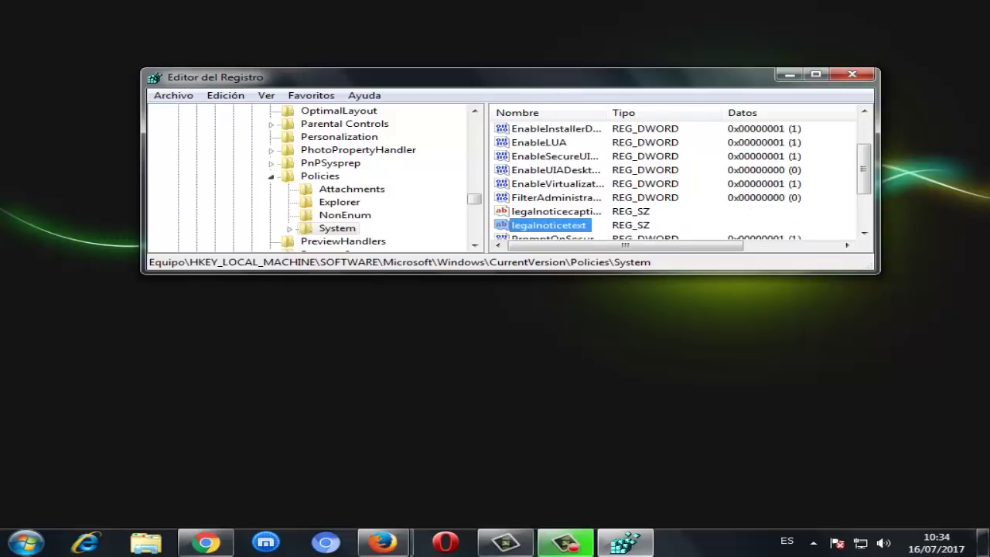
key("Down")
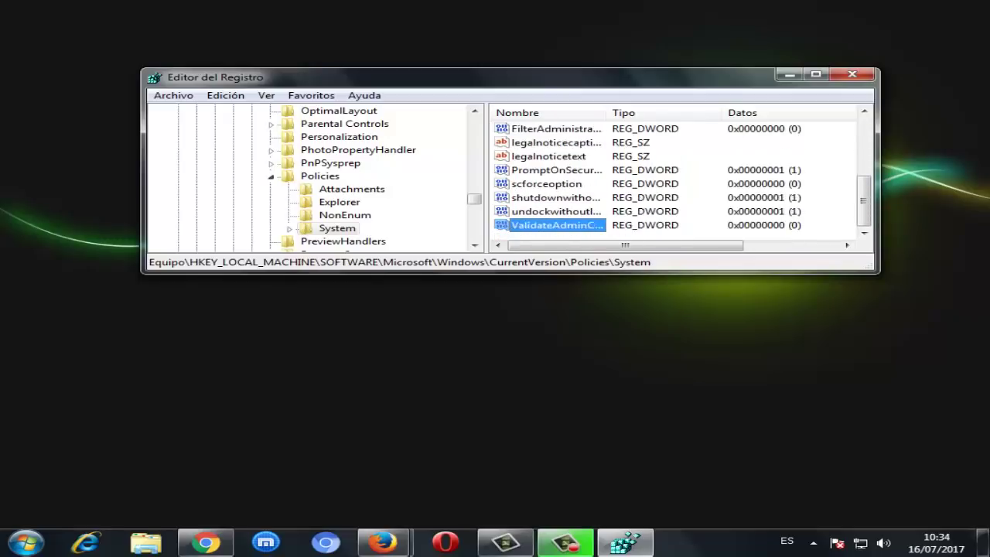
key("Up")
key("Up")
key("Up")
key("Up")
key("Up")
key("Up")
key("Up")
key("Up")
key("Up")
key("Up")
key("Up")
key("Up")
key("Up")
key("Up")
key("Up")
key("Up")
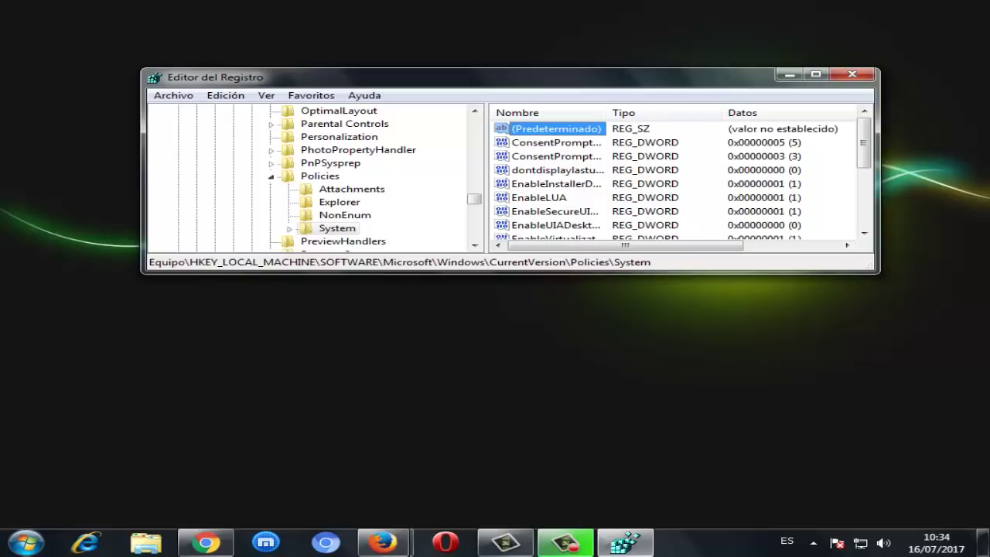
key("Down")
key("Down")
key("Down")
key("Down")
key("Down")
key("Down")
key("Down")
key("Down")
key("Down")
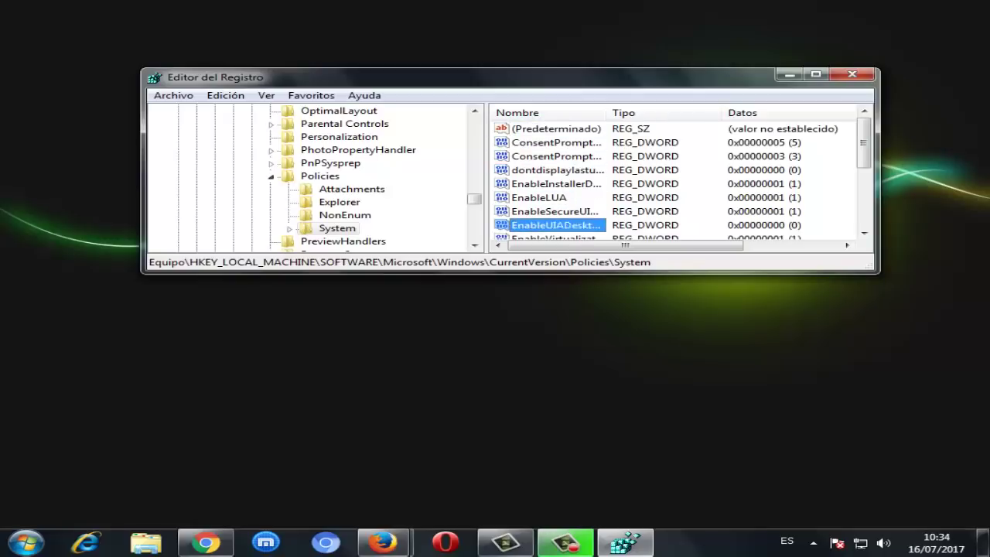
key("Down")
key("Down")
key("Down")
key("Down")
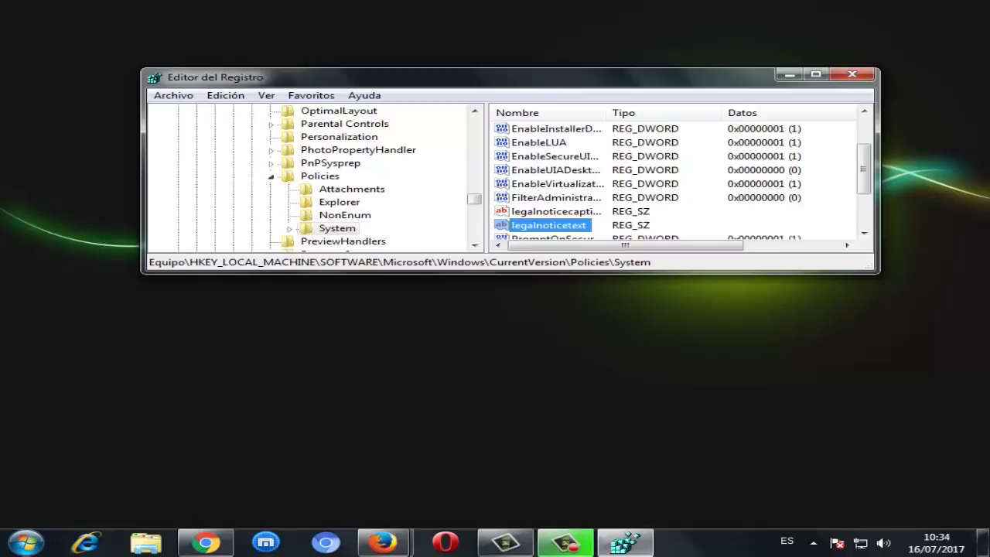
key("Down")
key("Down")
key("Down")
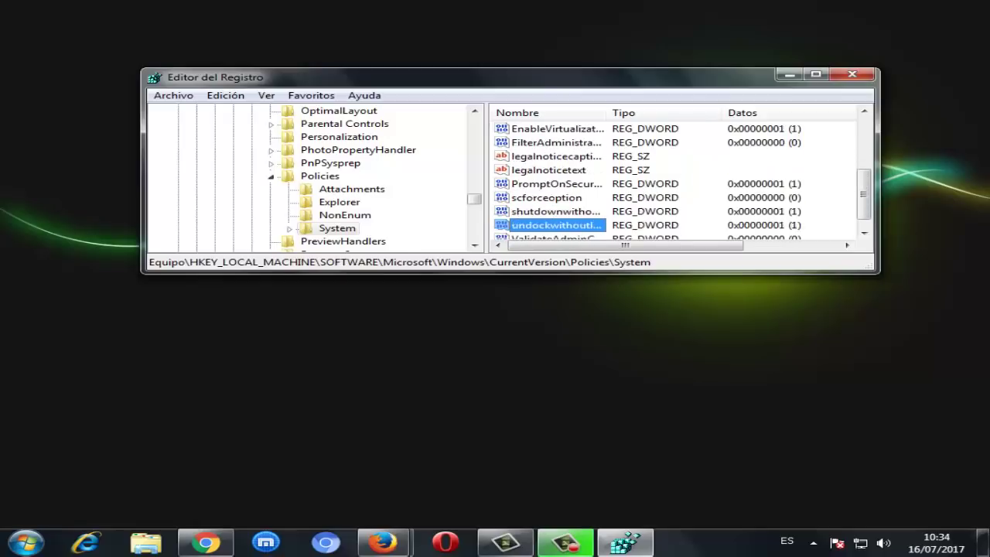
key("Up")
key("Up")
key("Up")
key("Up")
key("Up")
key("Up")
key("Up")
key("Up")
key("Up")
key("Up")
key("Up")
key("Up")
key("Up")
key("Up")
key("Up")
key("Up")
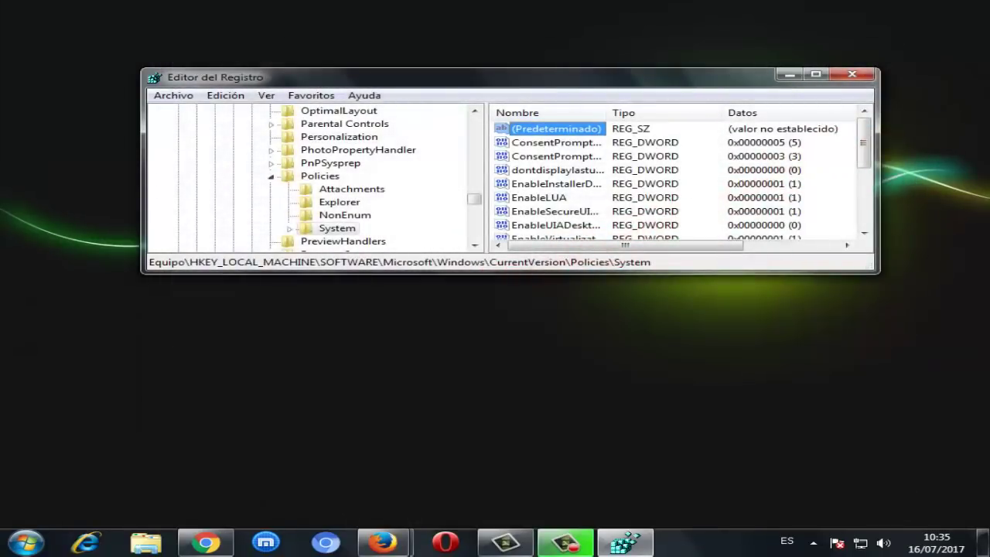
- Dismiss the Windows colour scheme prompt and open the EnableInstallerDetection value of the Policies\System key for editing
left_click(556, 142)
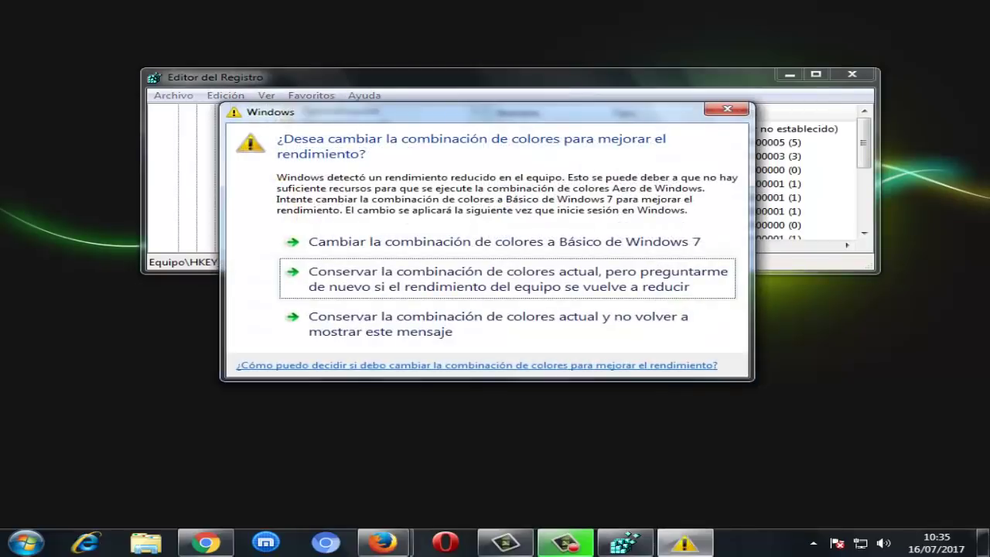
left_click(718, 111)
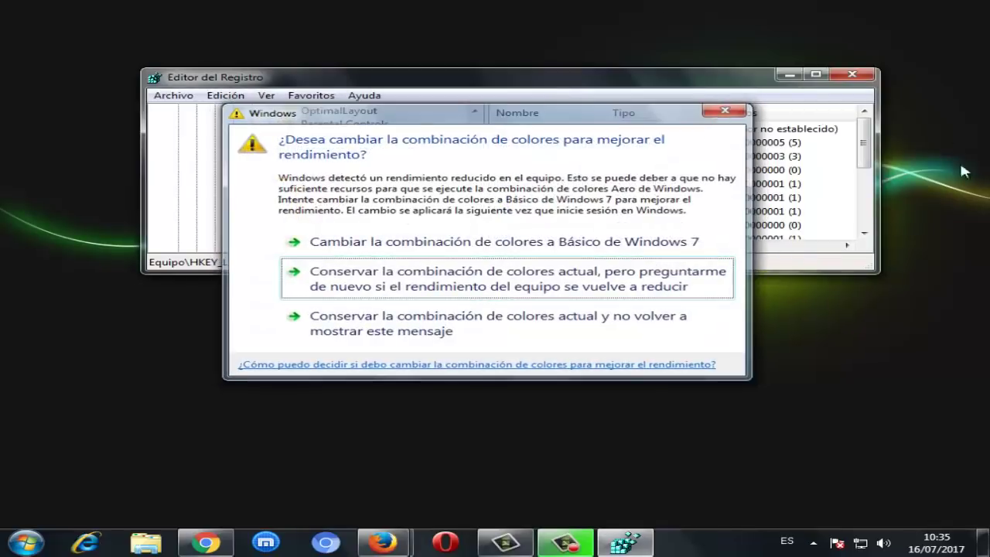
key("Down")
key("Down")
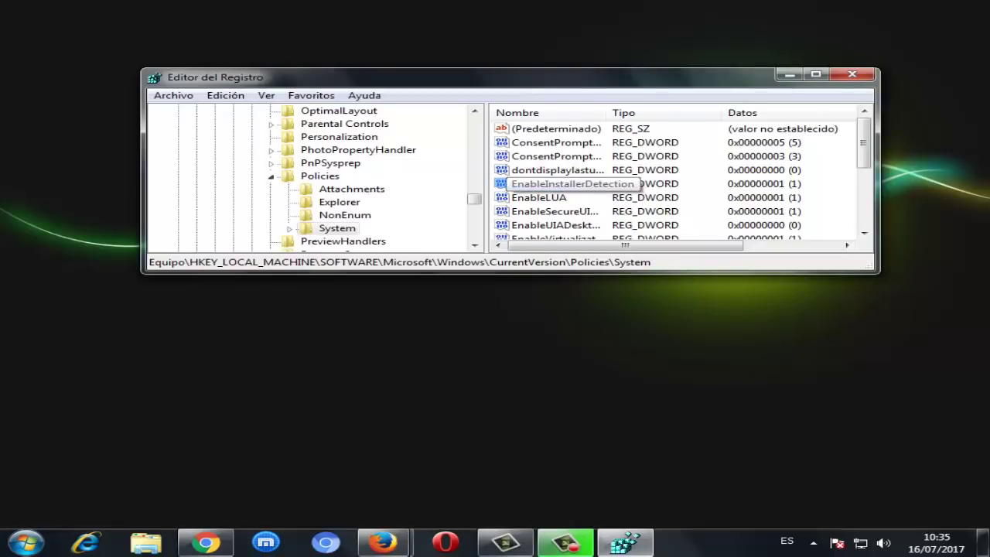
key("Return")
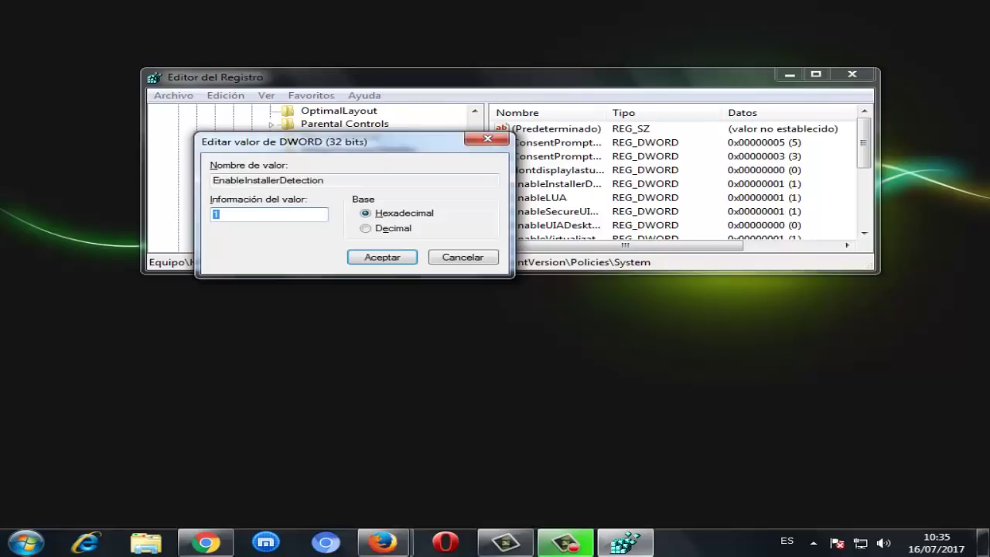